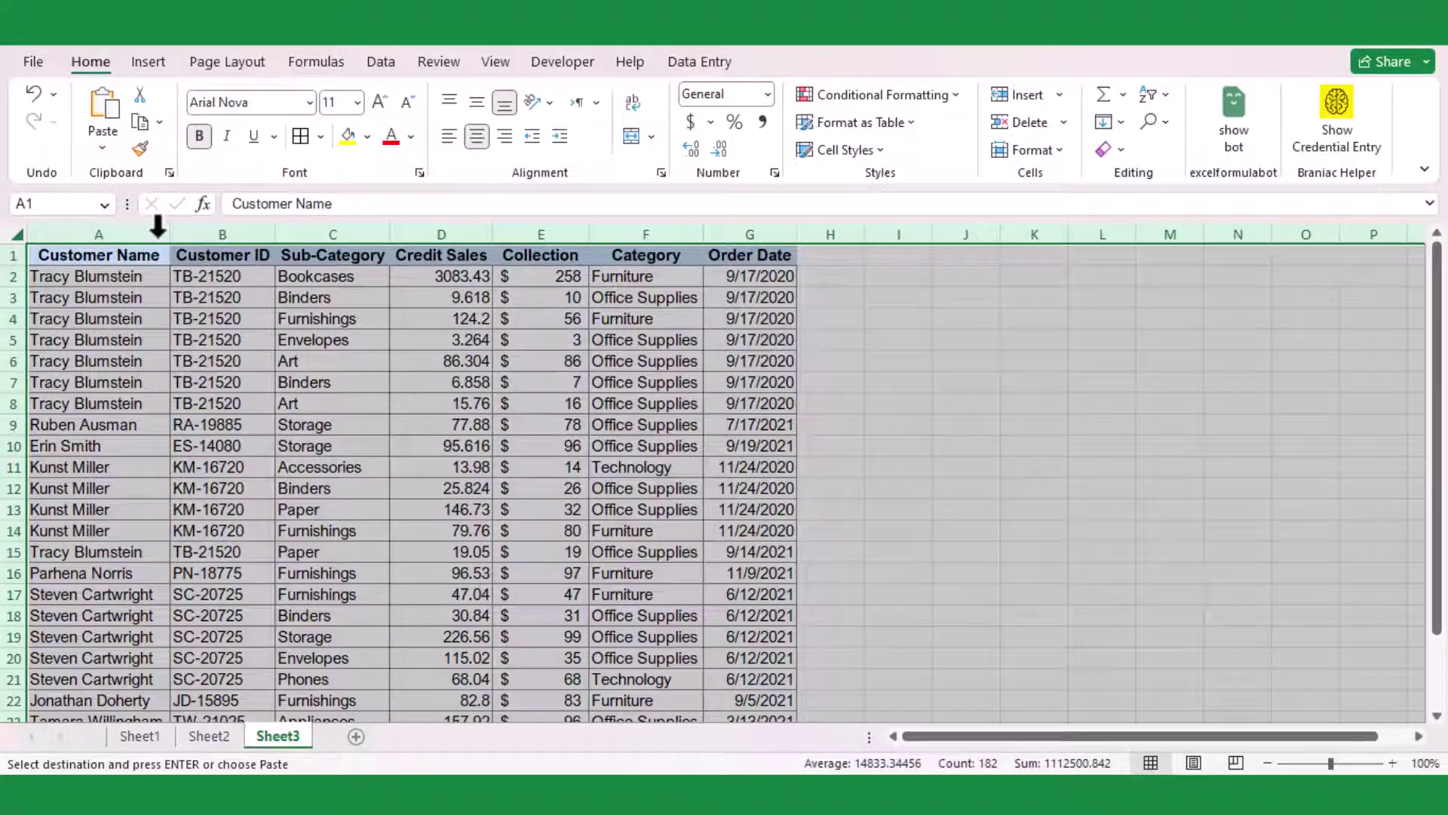
# Add a new Sheet3 and move its tab after Sheet2.
pyautogui.scroll(-3, 451, 445)
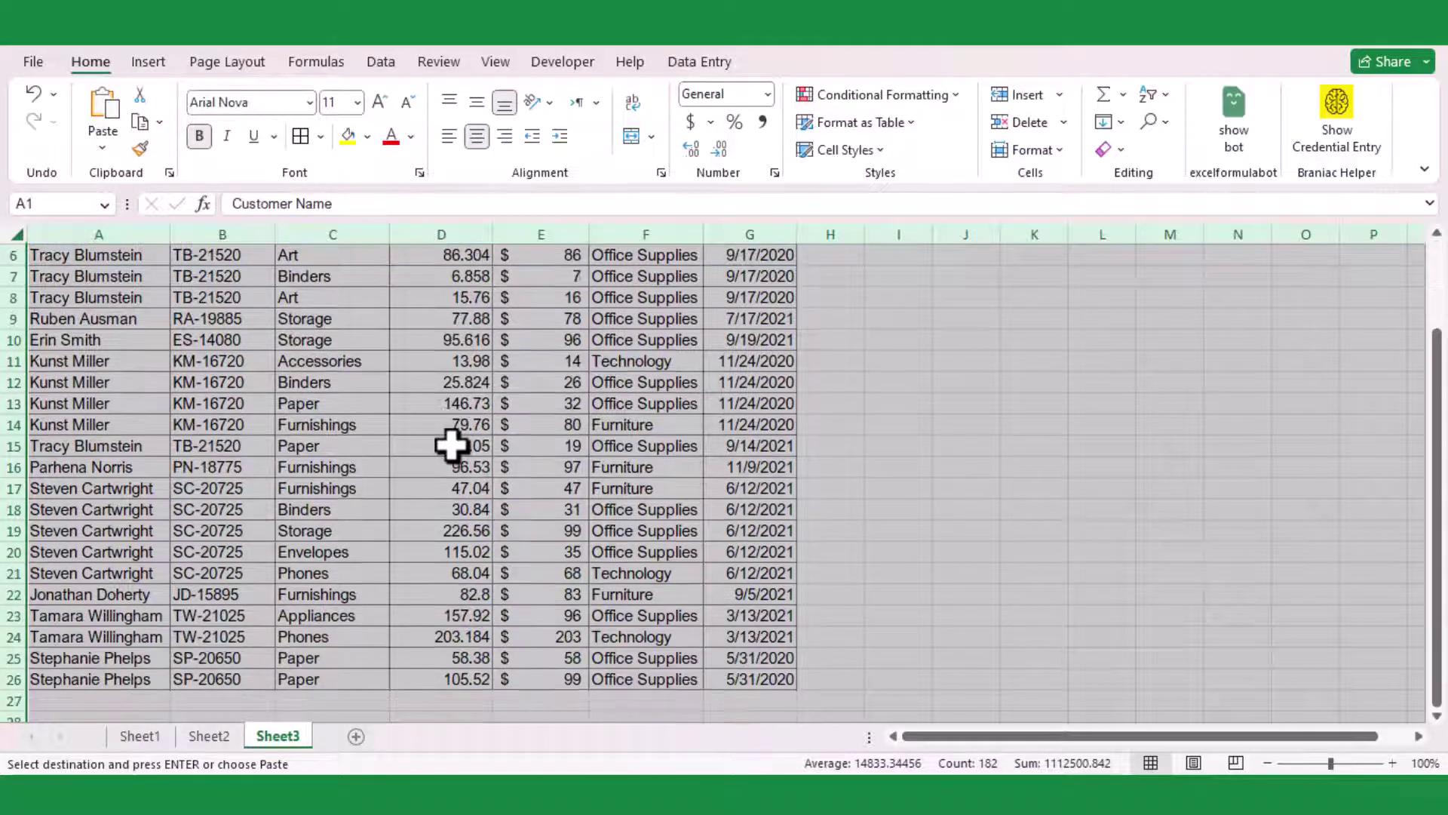
pyautogui.click(478, 552)
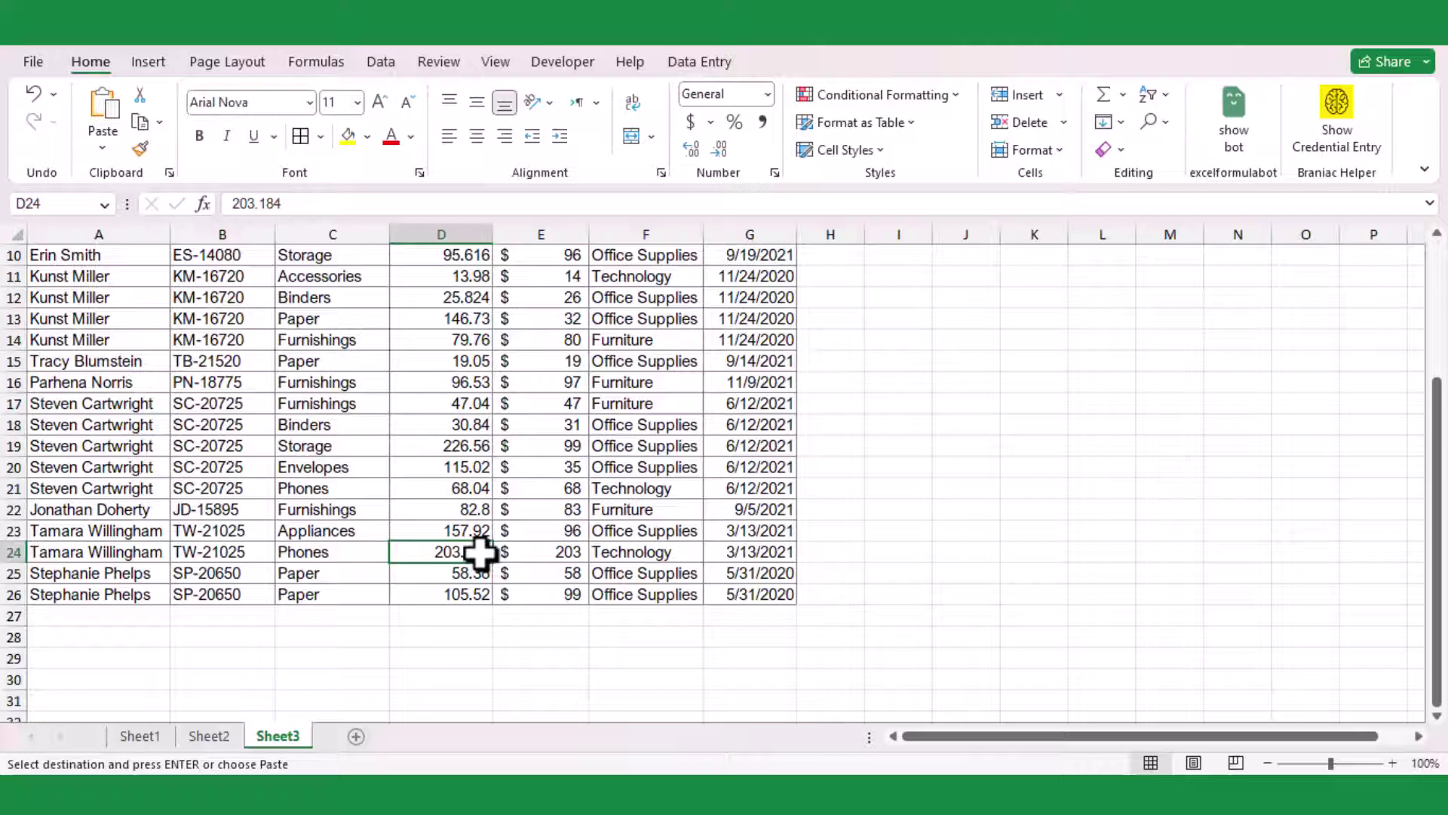
pyautogui.scroll(3, 481, 555)
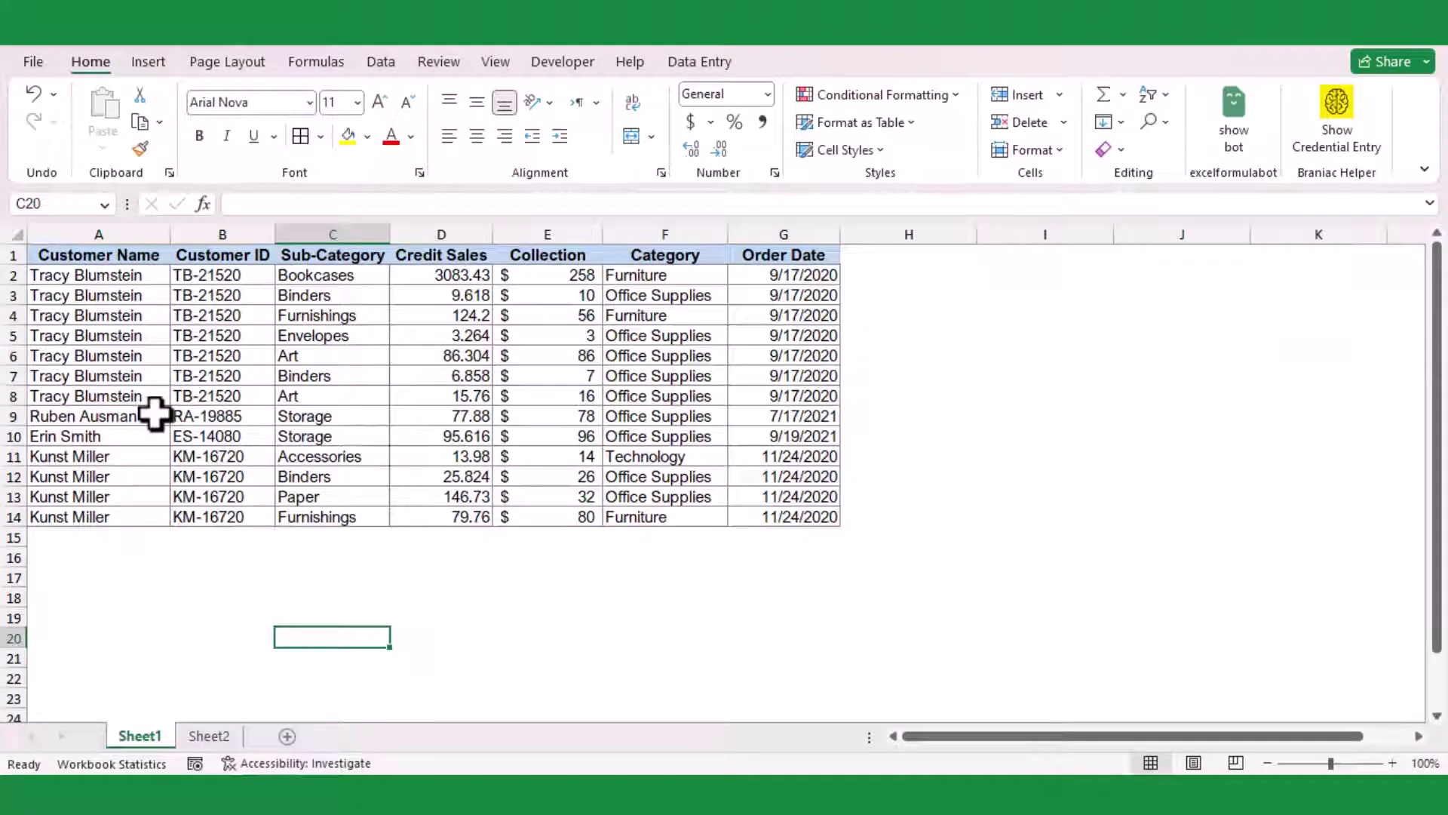
pyautogui.click(287, 737)
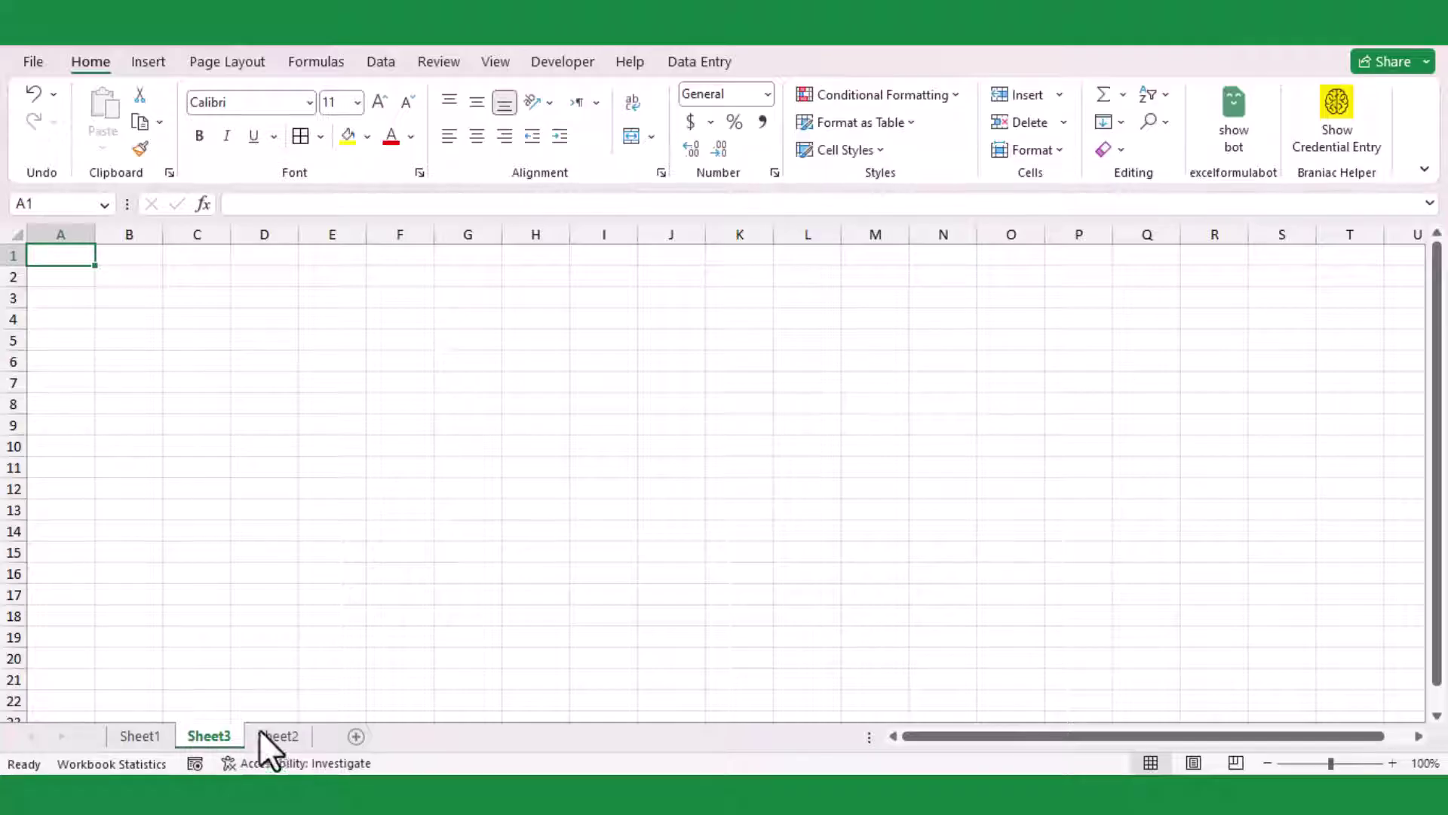
pyautogui.moveTo(259, 730); pyautogui.dragTo(336, 726)
# Copy Sheet1's header row A1:G1 into Sheet3's first row.
pyautogui.click(167, 745)
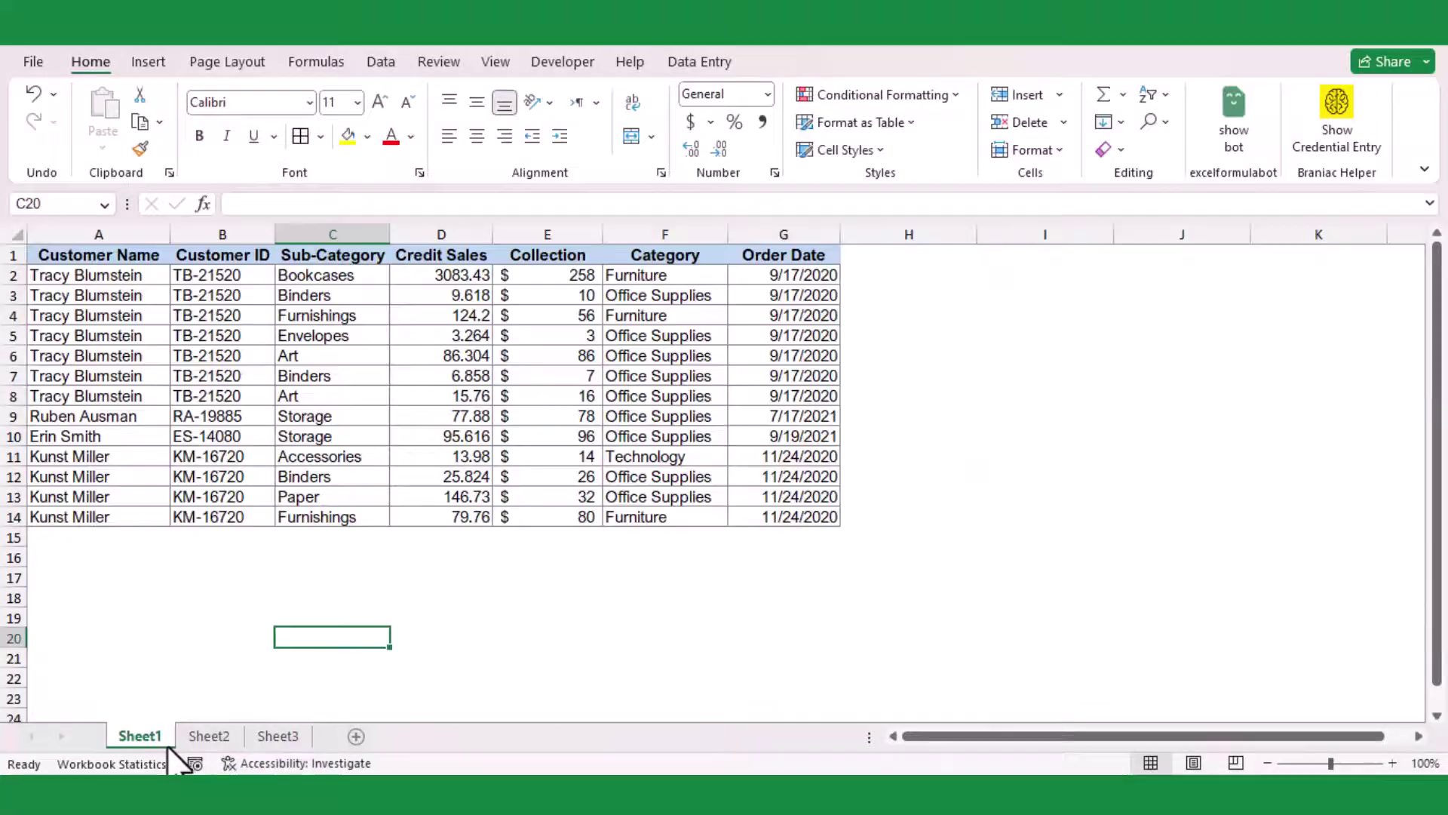
pyautogui.moveTo(66, 260); pyautogui.dragTo(756, 258)
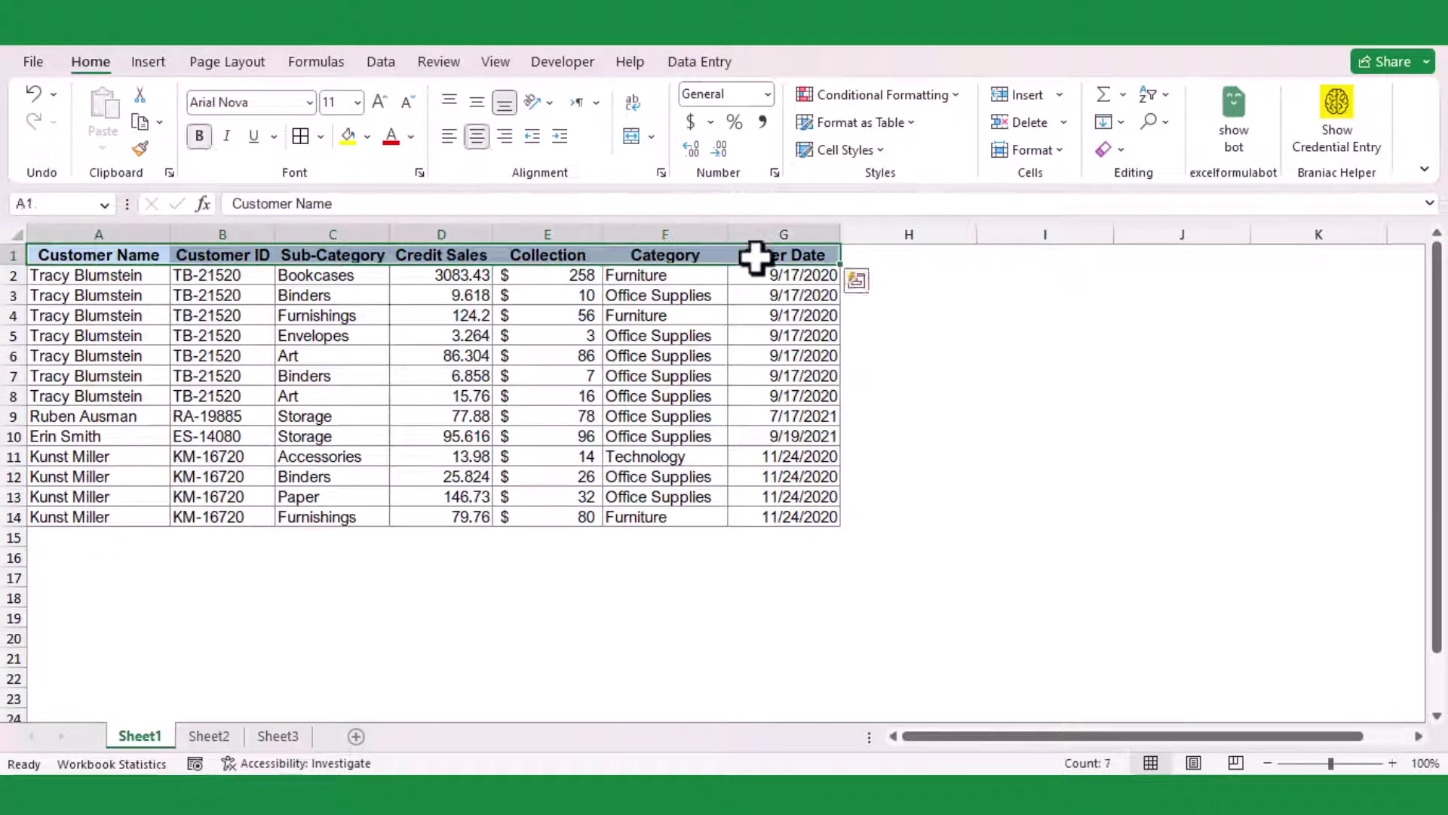
pyautogui.hotkey('ctrl', 'c')
pyautogui.click(273, 736)
pyautogui.hotkey('ctrl', 'v')
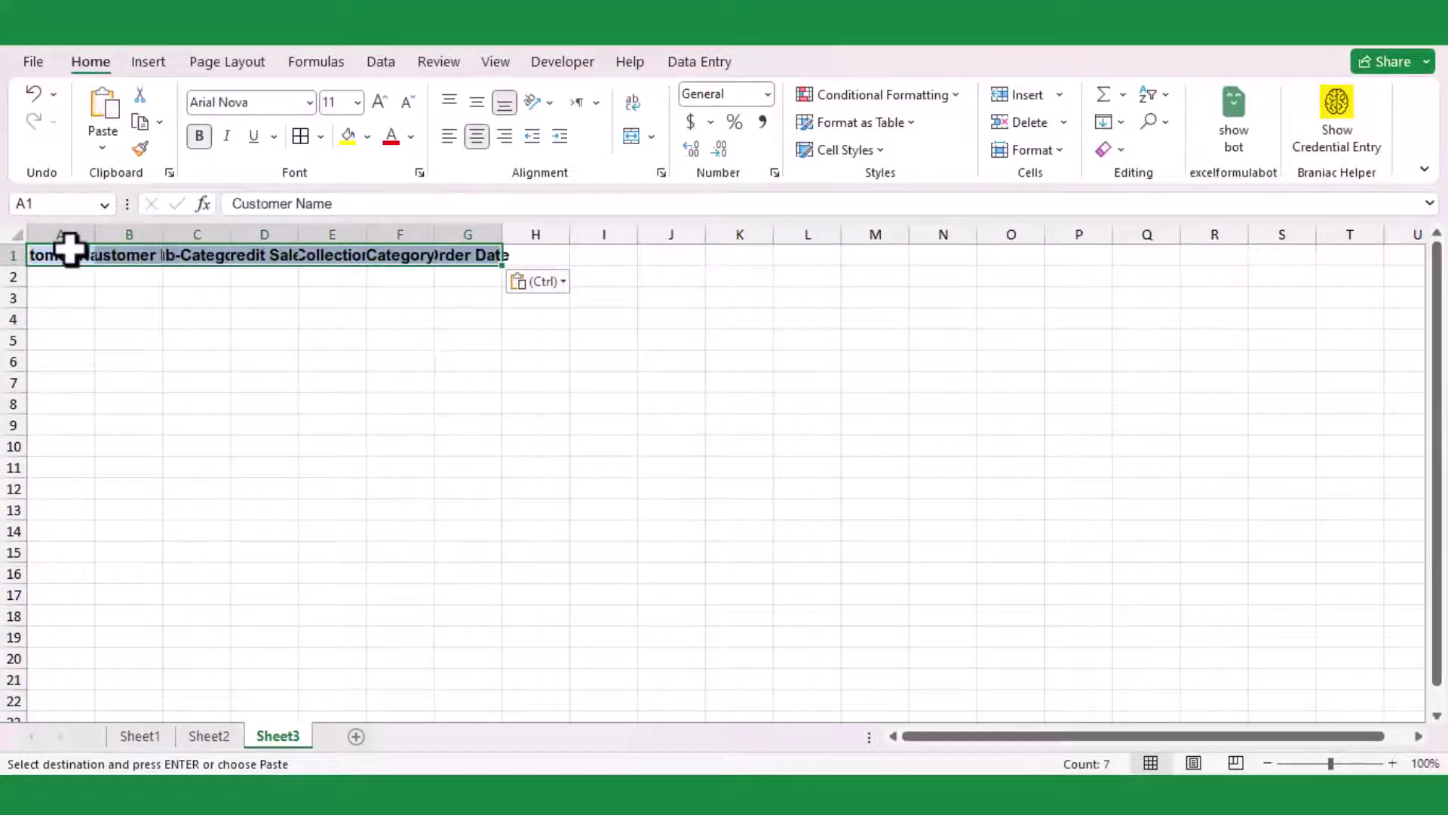
# Paste Sheet1's rows A2:G14 at Sheet3 A2, then Sheet2's rows starting at A15.
pyautogui.click(140, 737)
pyautogui.moveTo(96, 281); pyautogui.dragTo(782, 523)
pyautogui.hotkey('ctrl', 'c')
pyautogui.click(277, 737)
pyautogui.click(74, 285)
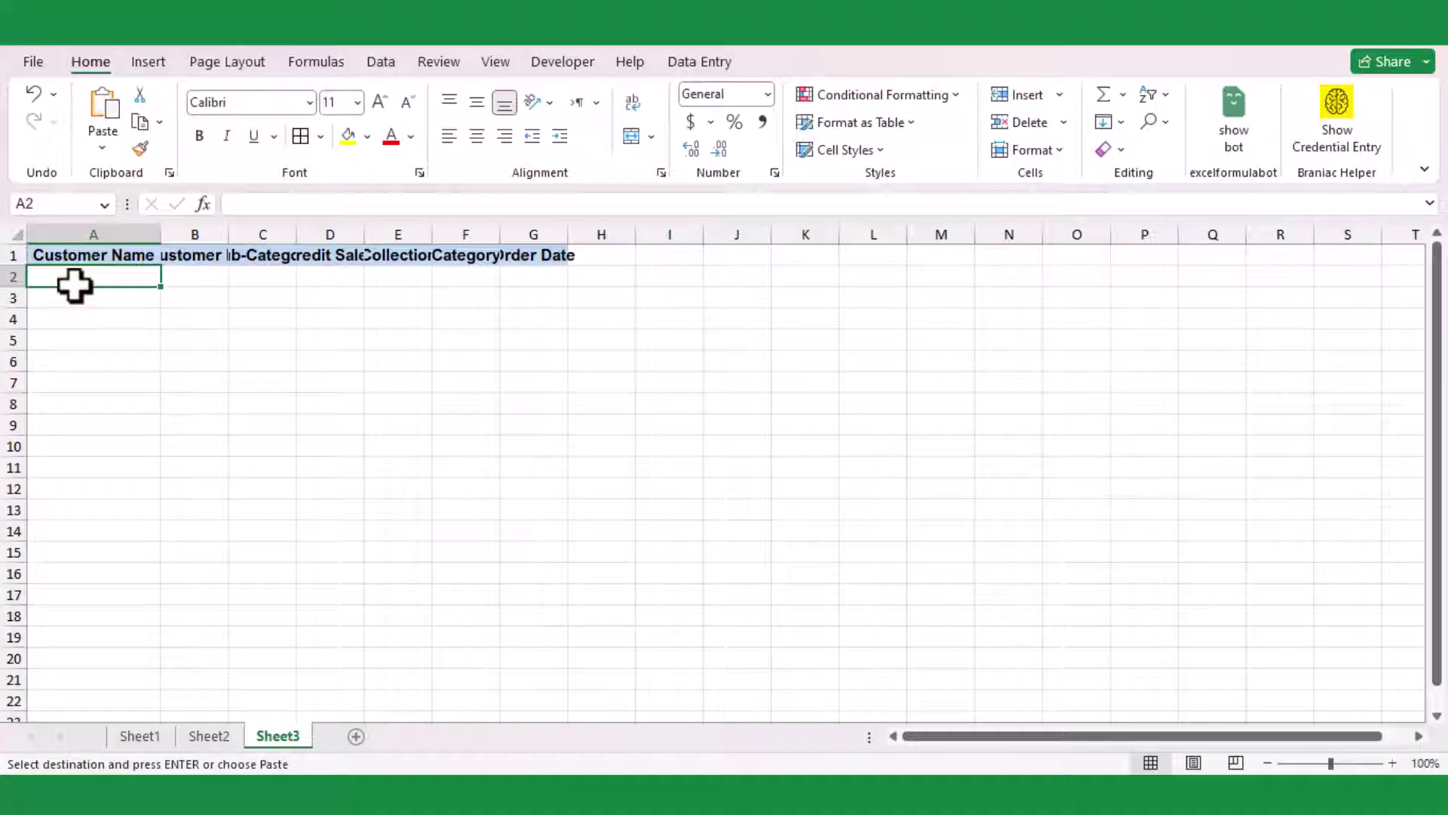
pyautogui.hotkey('ctrl', 'v')
pyautogui.click(209, 736)
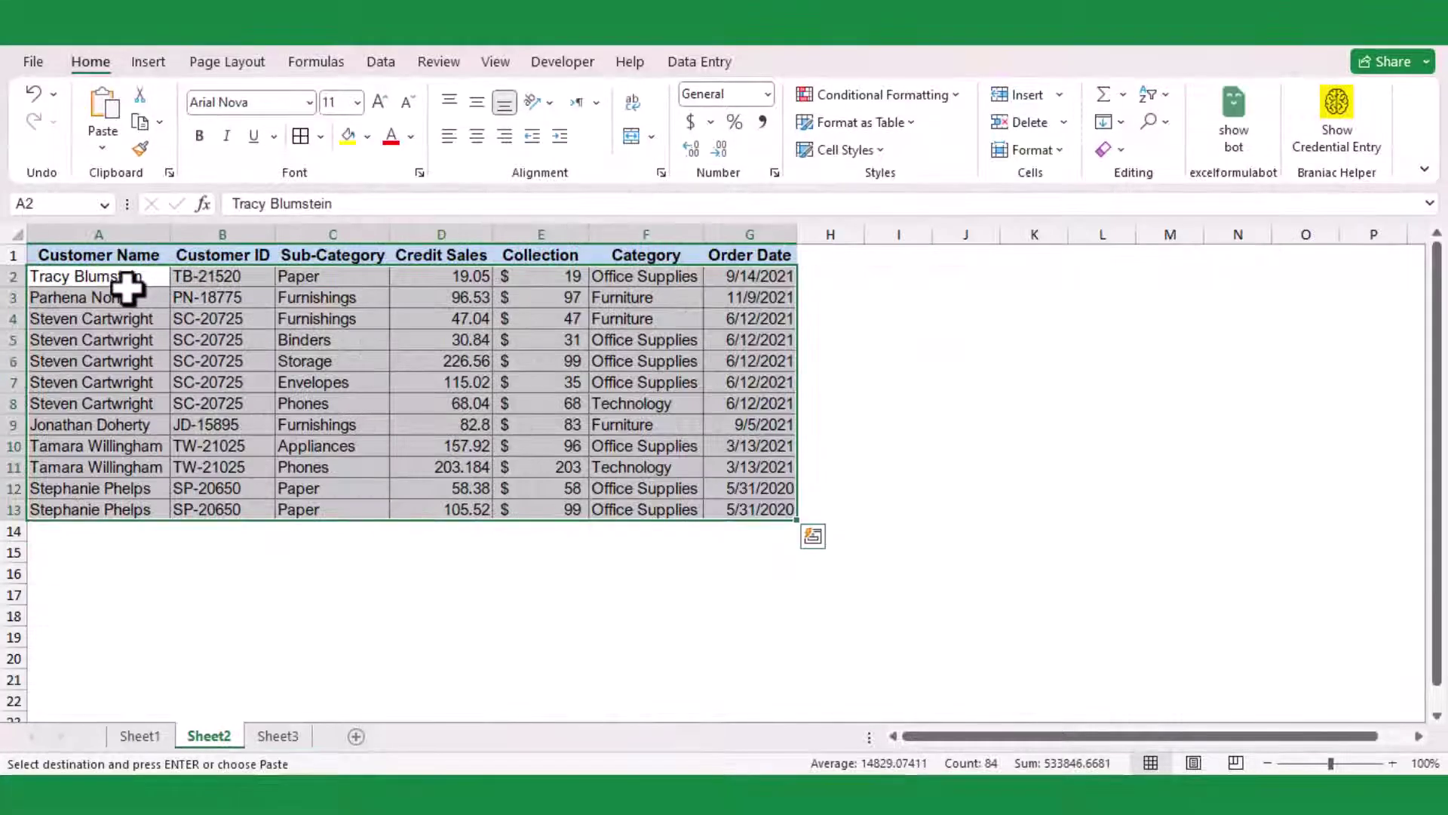
pyautogui.click(276, 736)
pyautogui.click(72, 554)
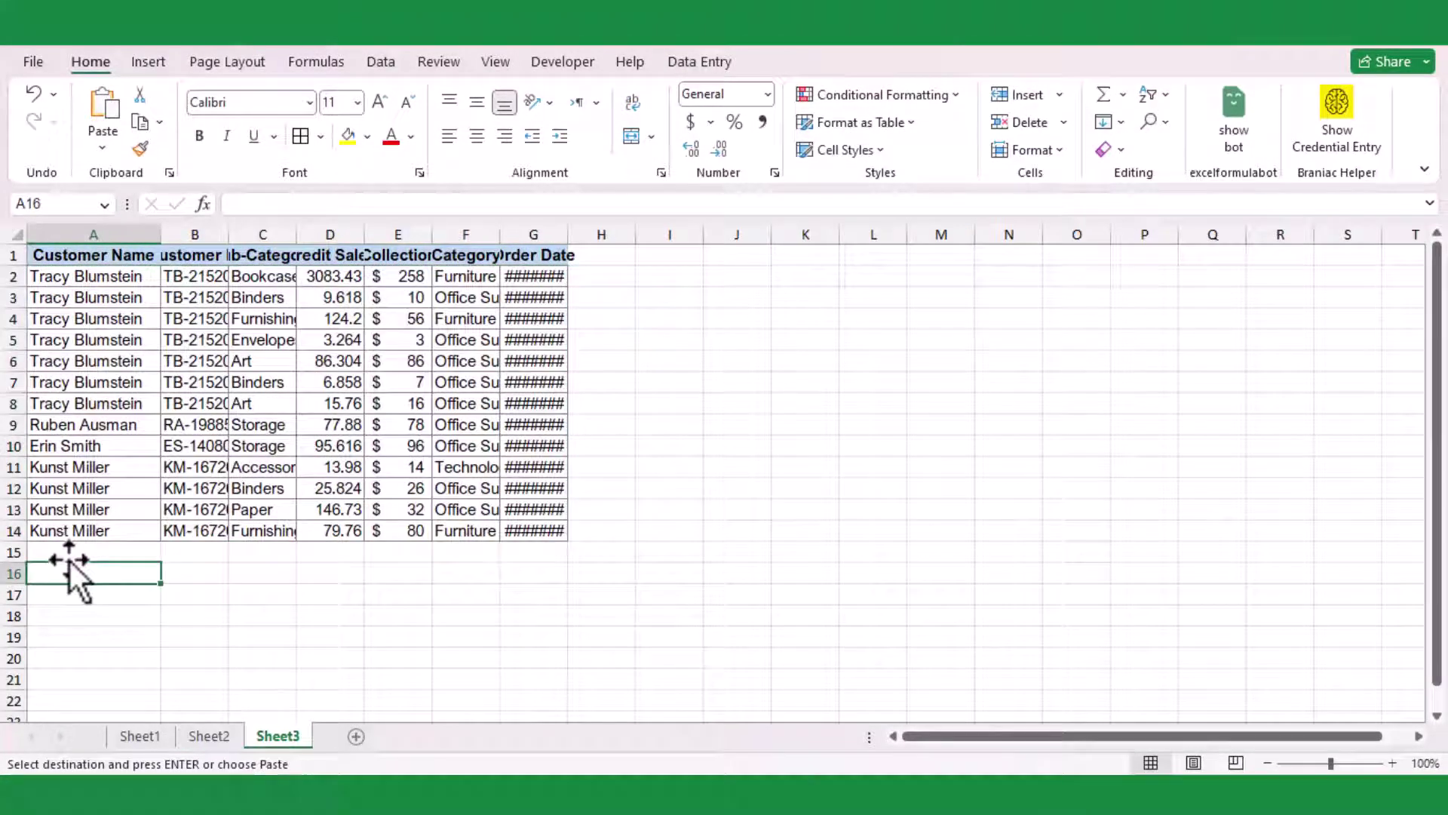
pyautogui.hotkey('ctrl', 'v')
# Auto-fit all of Sheet3's column widths to their contents.
pyautogui.click(16, 234)
pyautogui.doubleClick(160, 234)
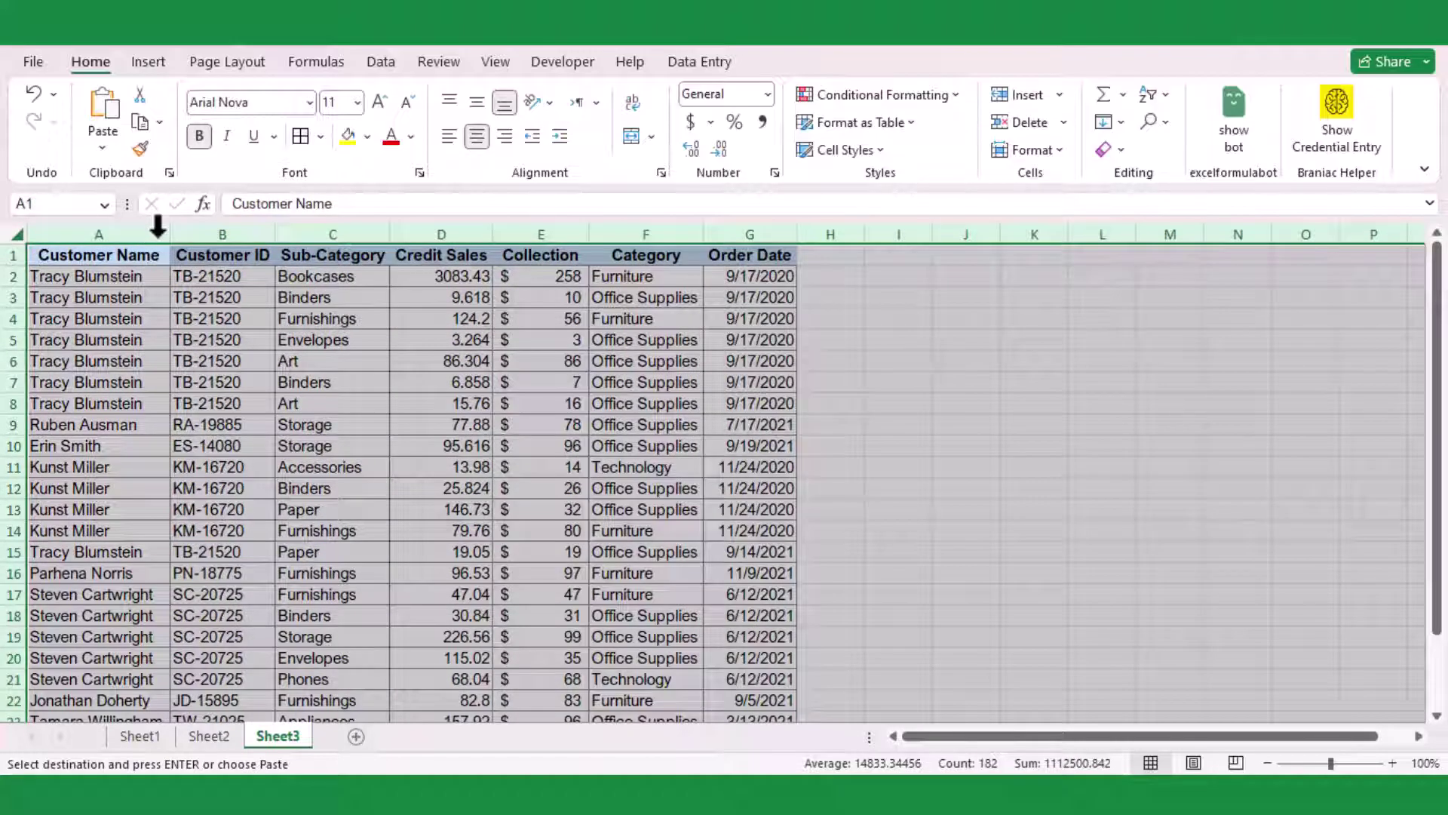
pyautogui.scroll(-3, 451, 445)
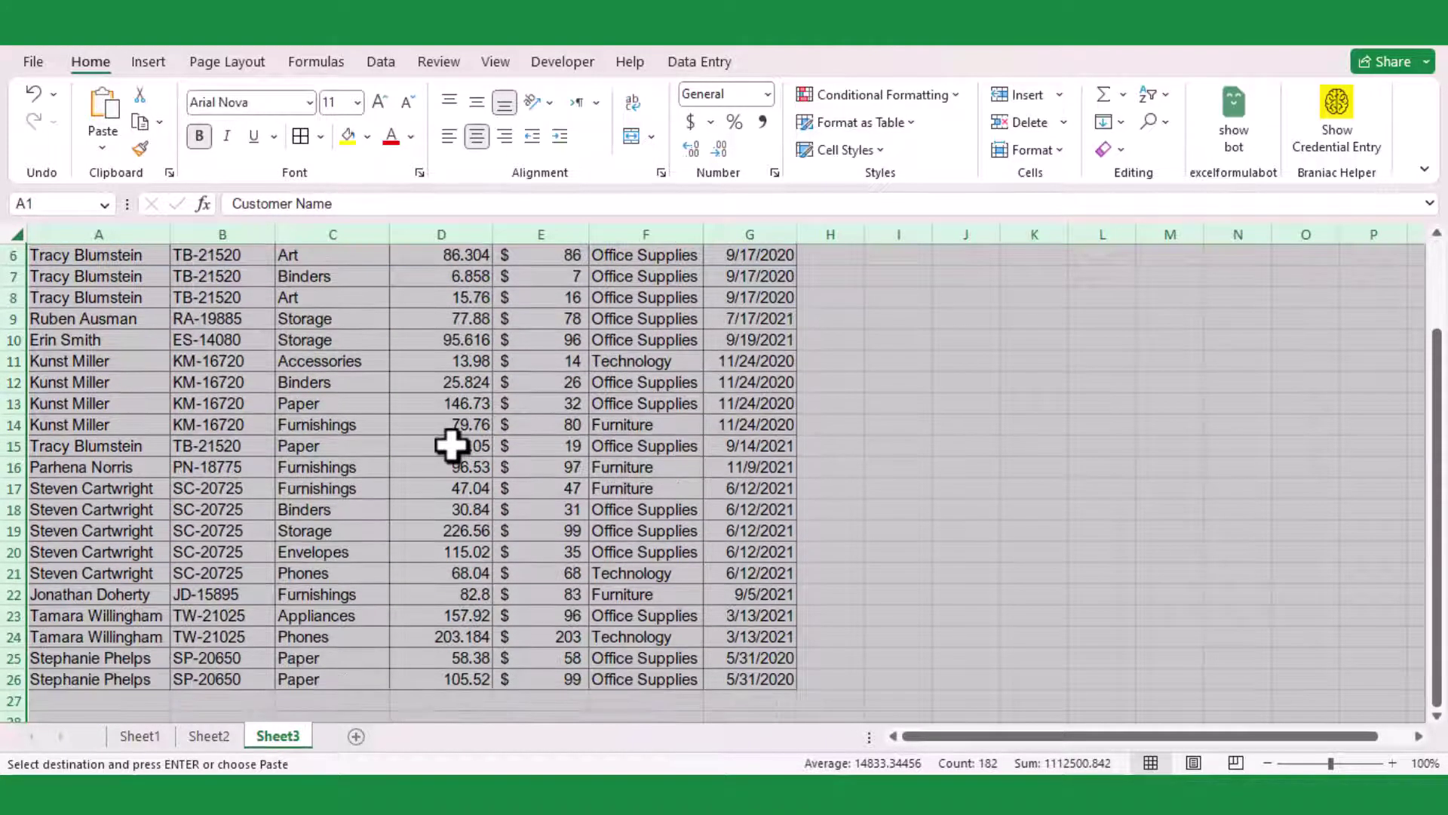
# Start a =vs formula in Sheet3 A2, cancel it, and select empty cell B7.
pyautogui.click(478, 551)
pyautogui.scroll(3, 478, 553)
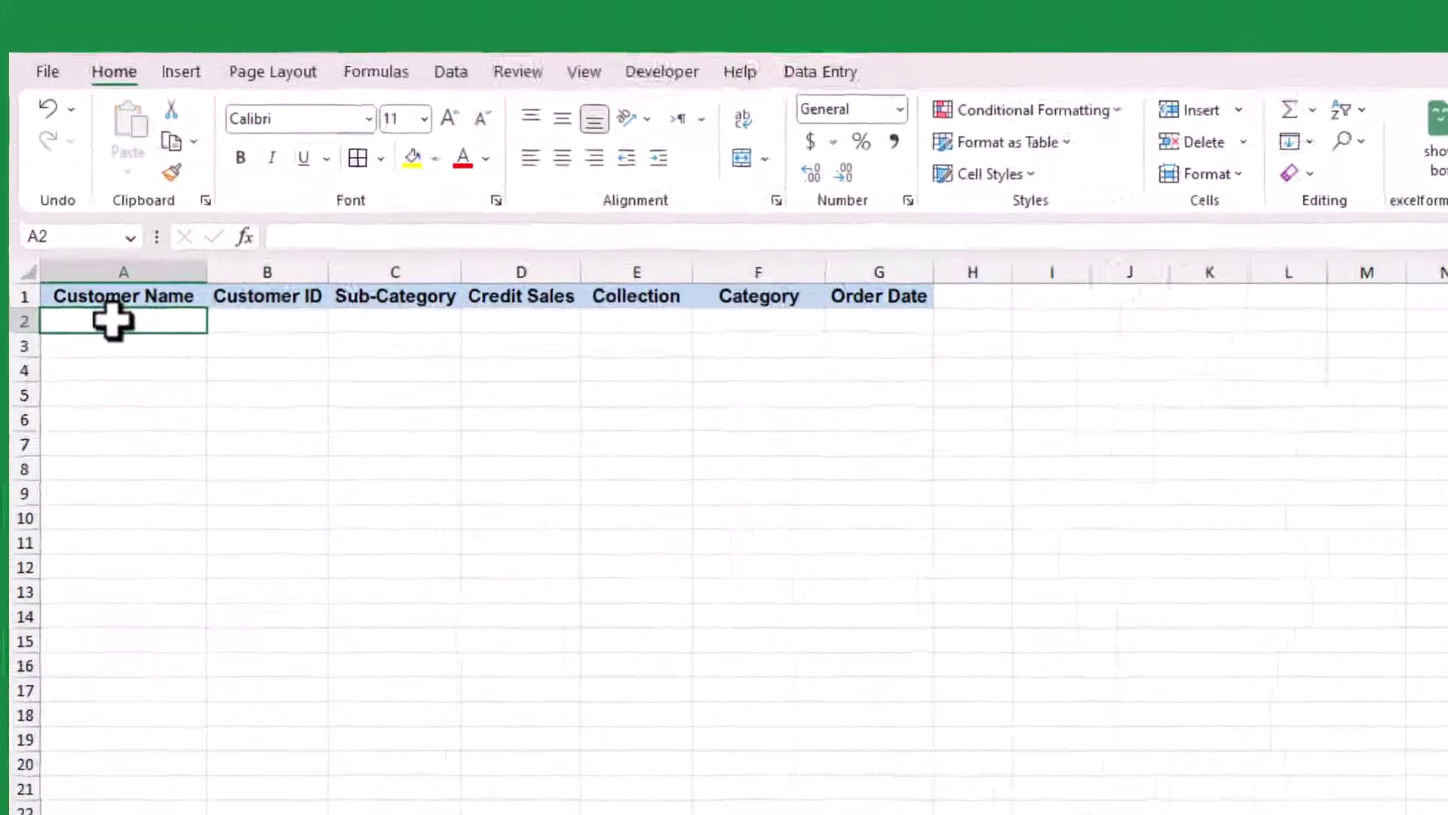
pyautogui.write('=vs')
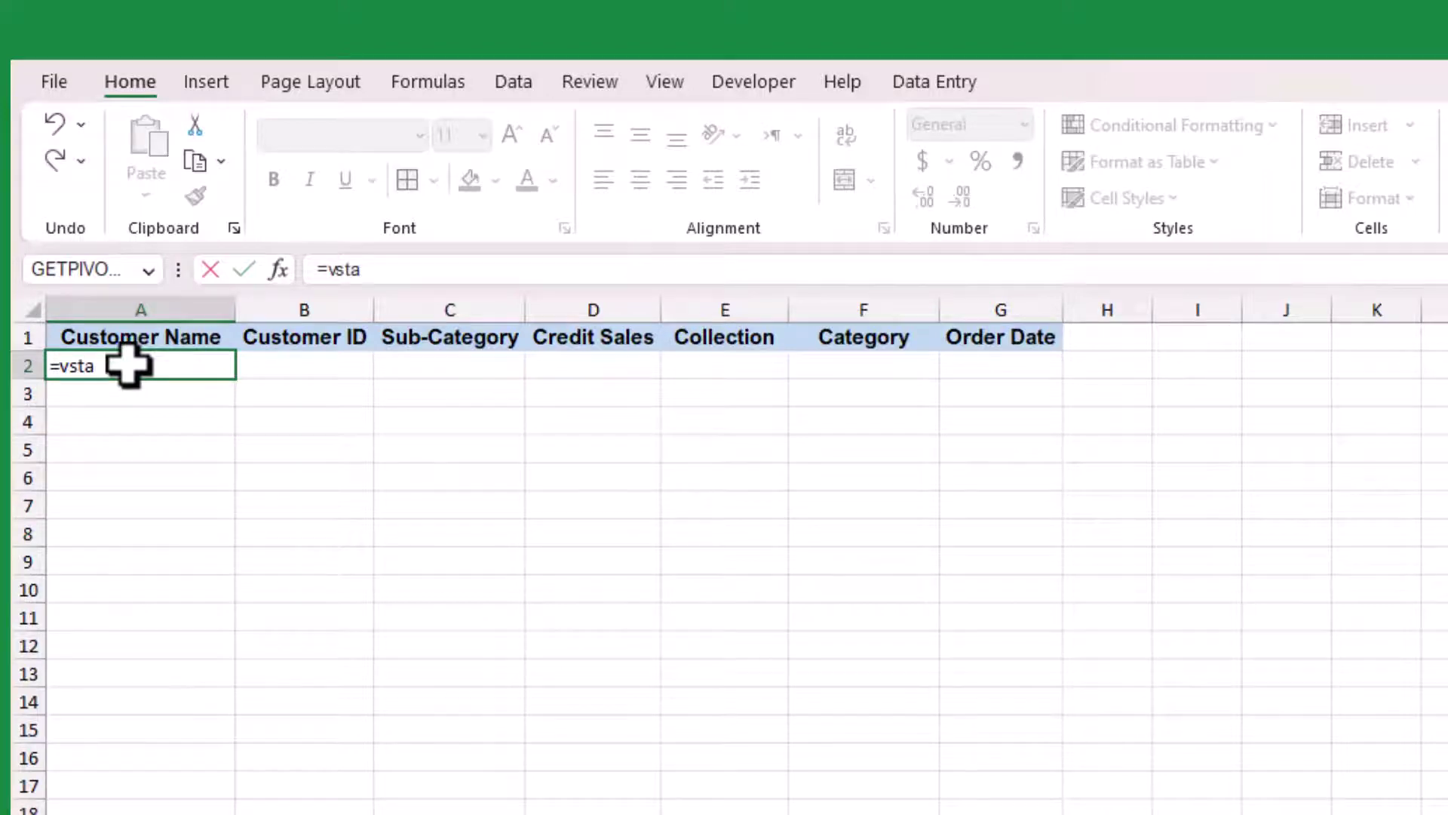
pyautogui.press('Escape')
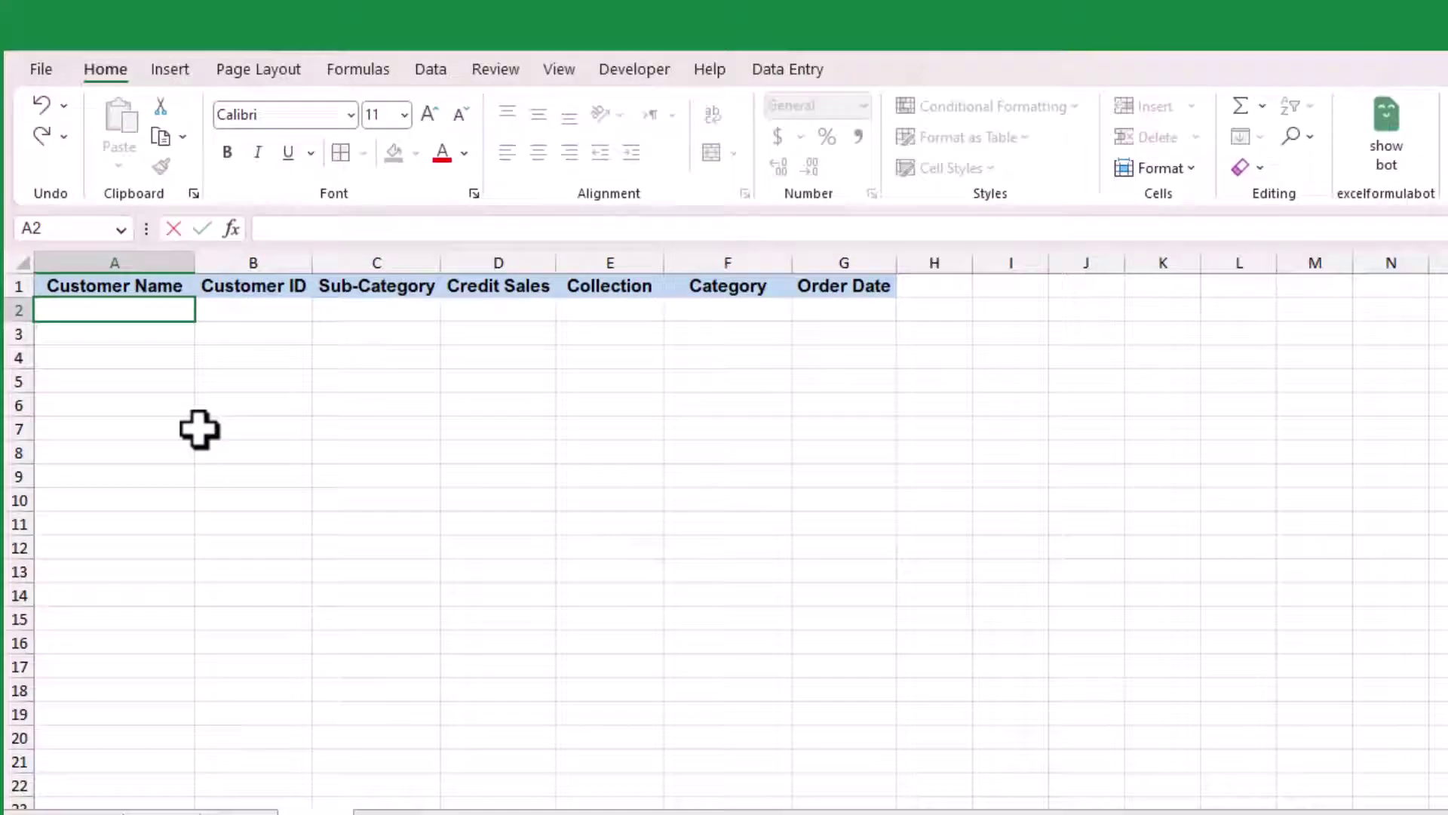
pyautogui.click(241, 505)
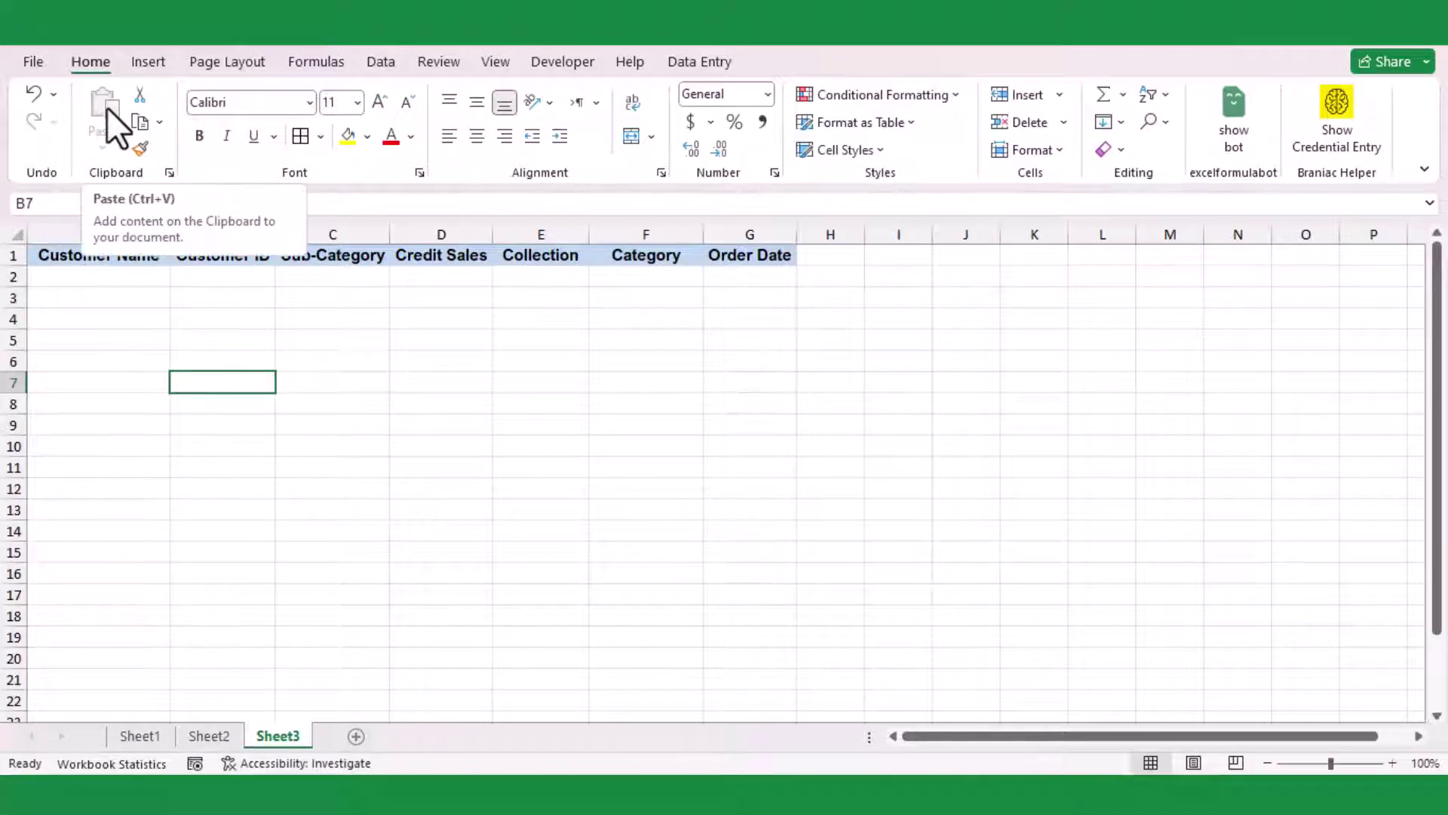
# Go to the add-ins manager in Excel Options from the File view.
pyautogui.click(34, 61)
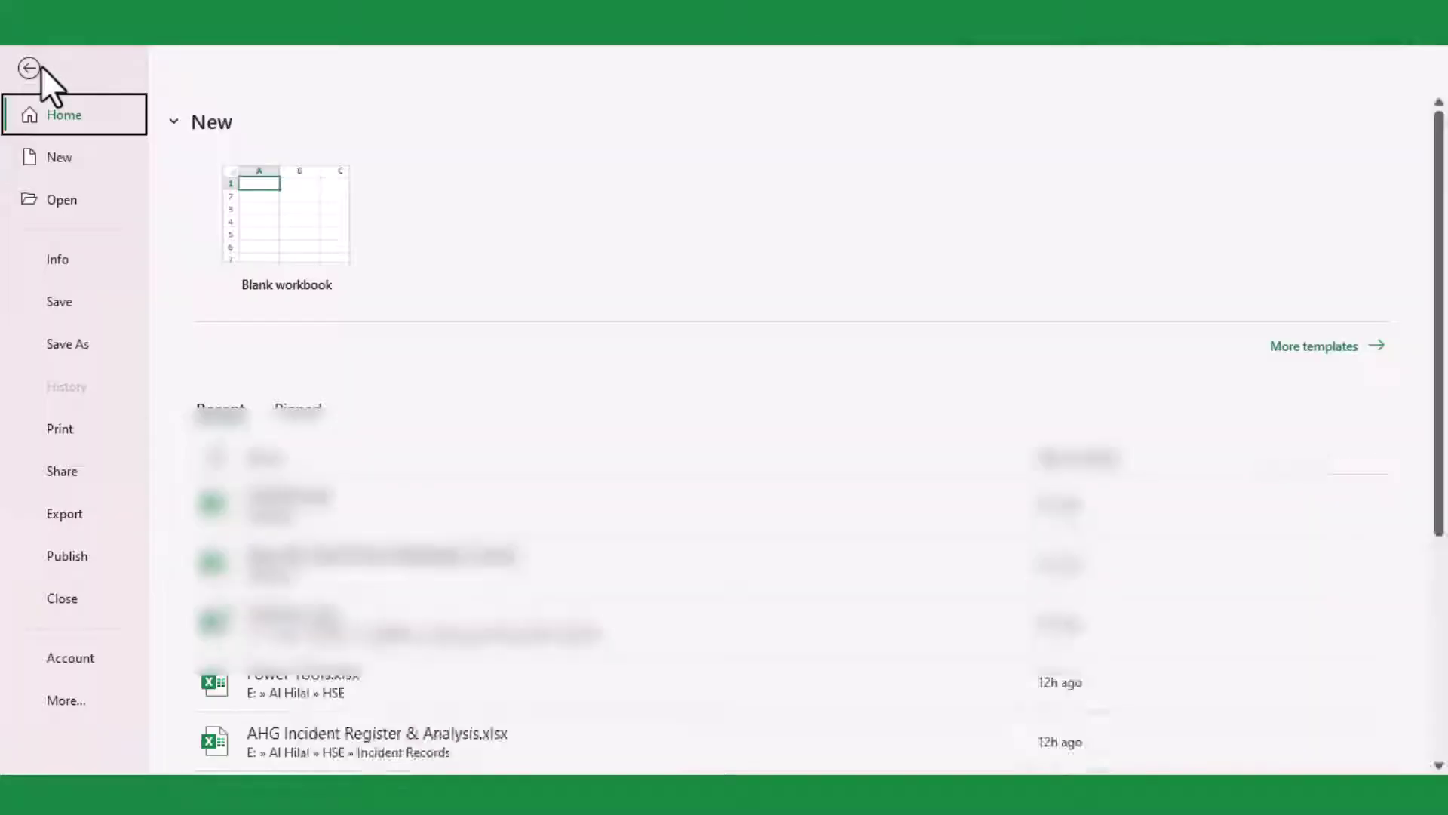
pyautogui.click(75, 694)
pyautogui.click(198, 742)
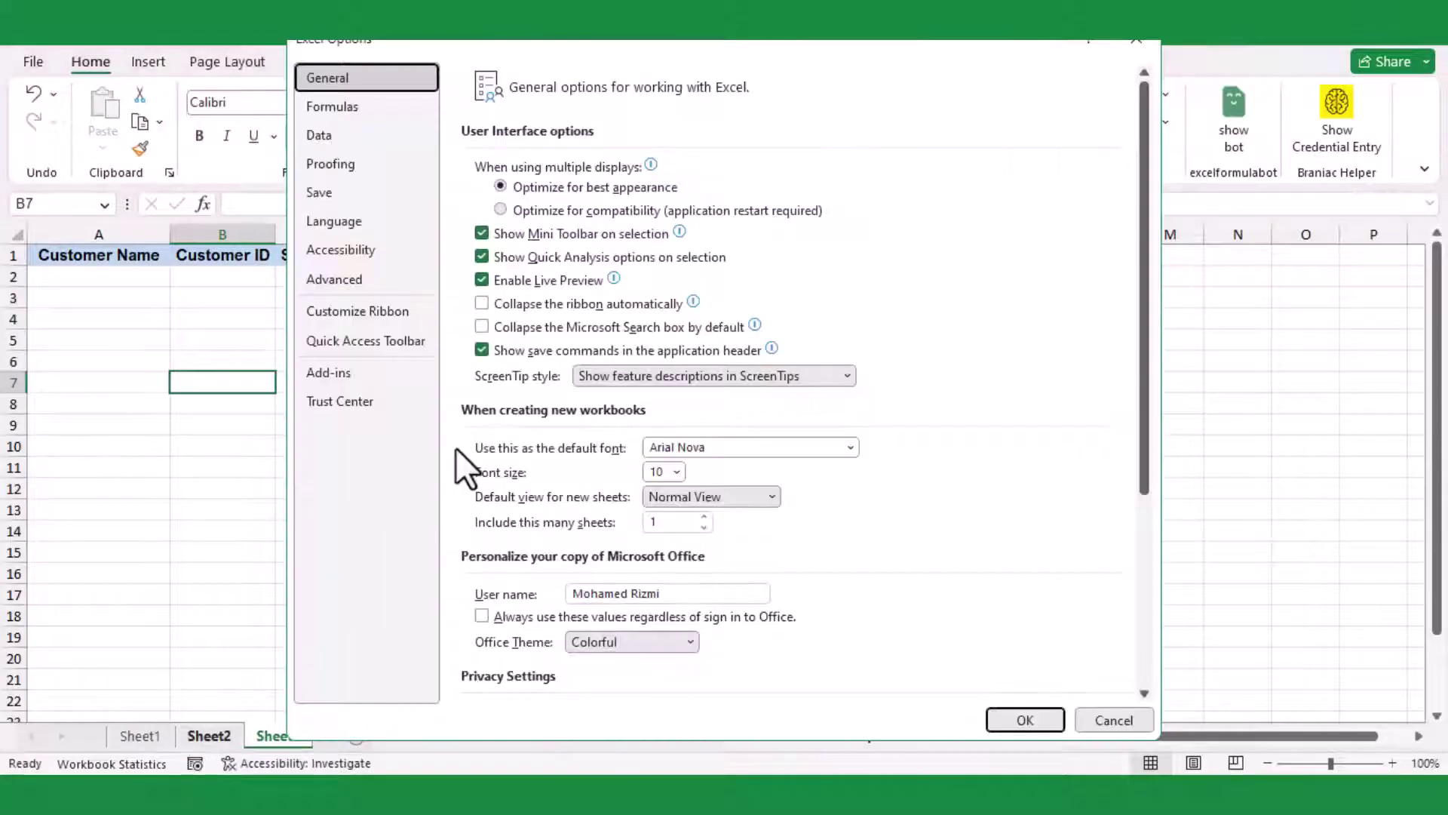
pyautogui.click(350, 372)
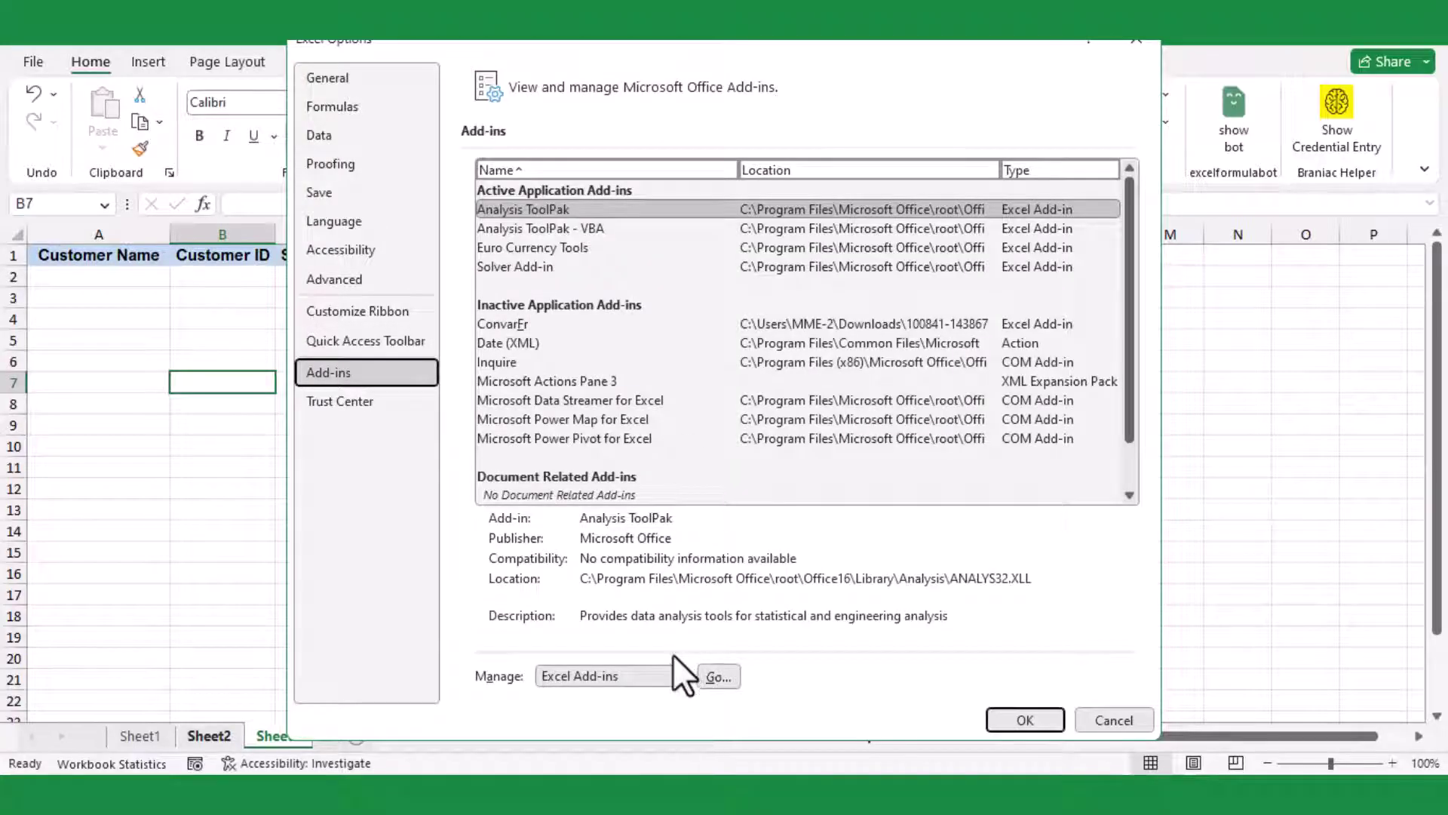
pyautogui.click(715, 675)
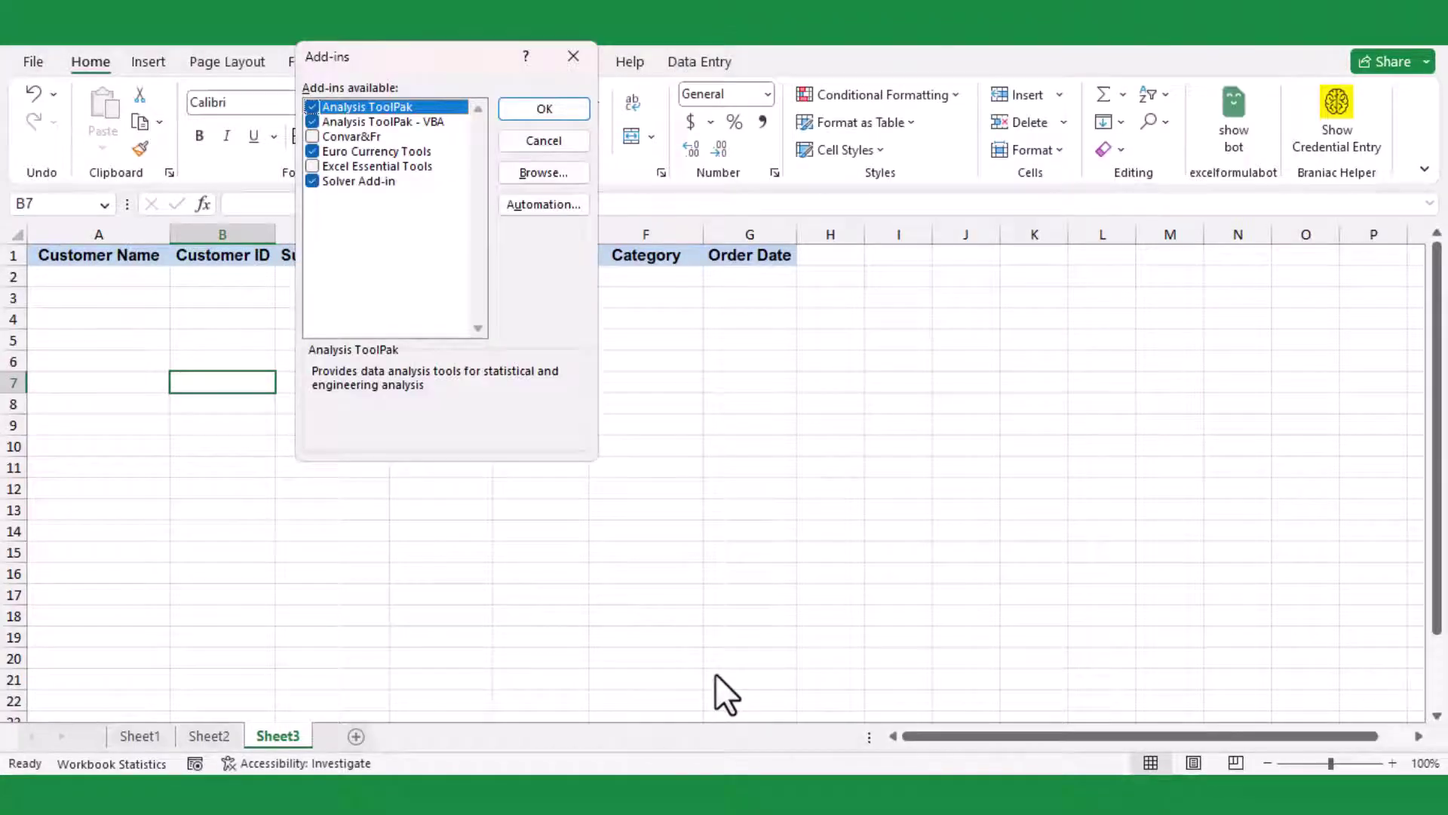
# Load VSTACK.xlam from the Desktop and confirm the Vstack add-in is enabled.
pyautogui.click(531, 172)
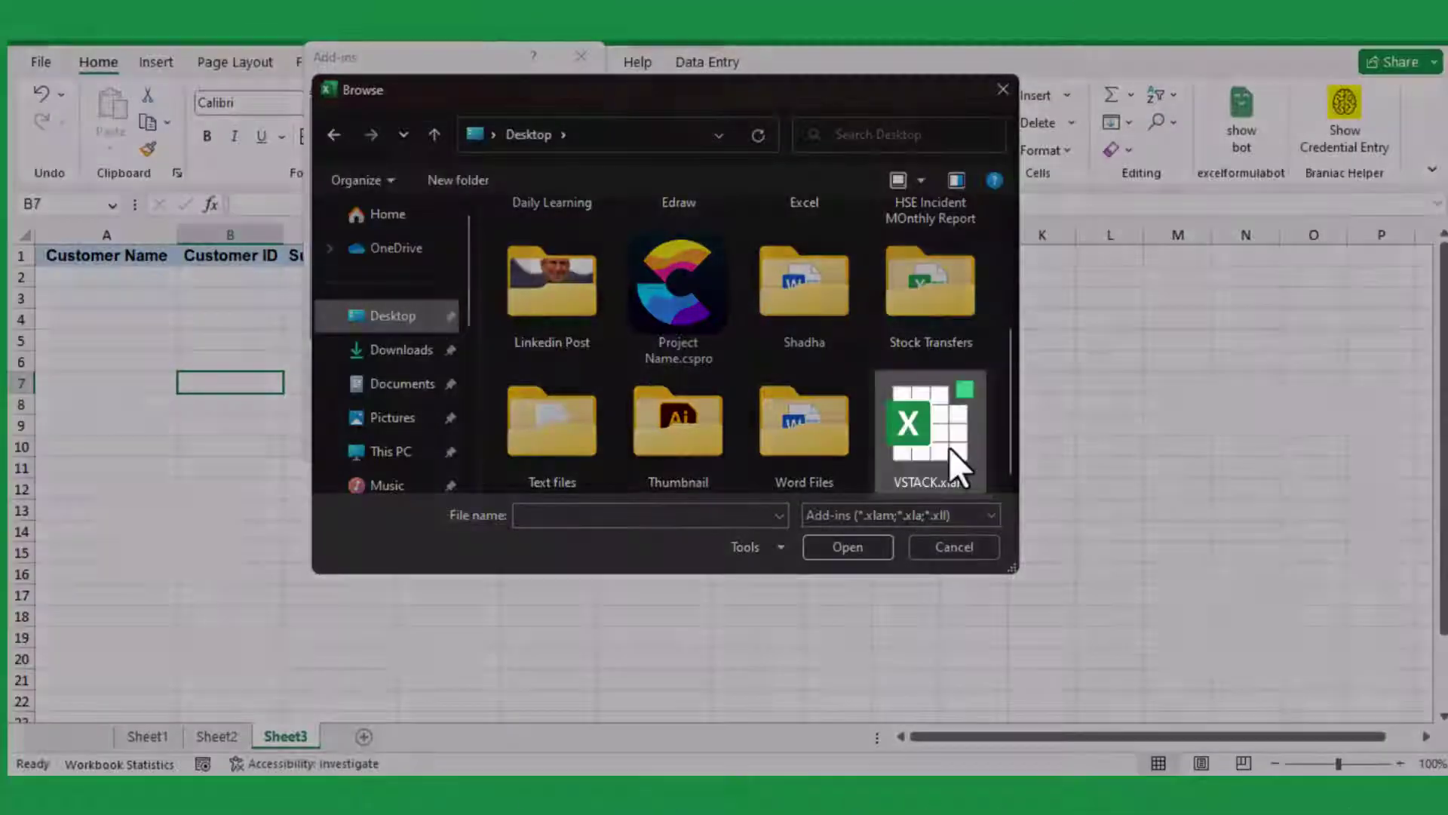
pyautogui.click(947, 449)
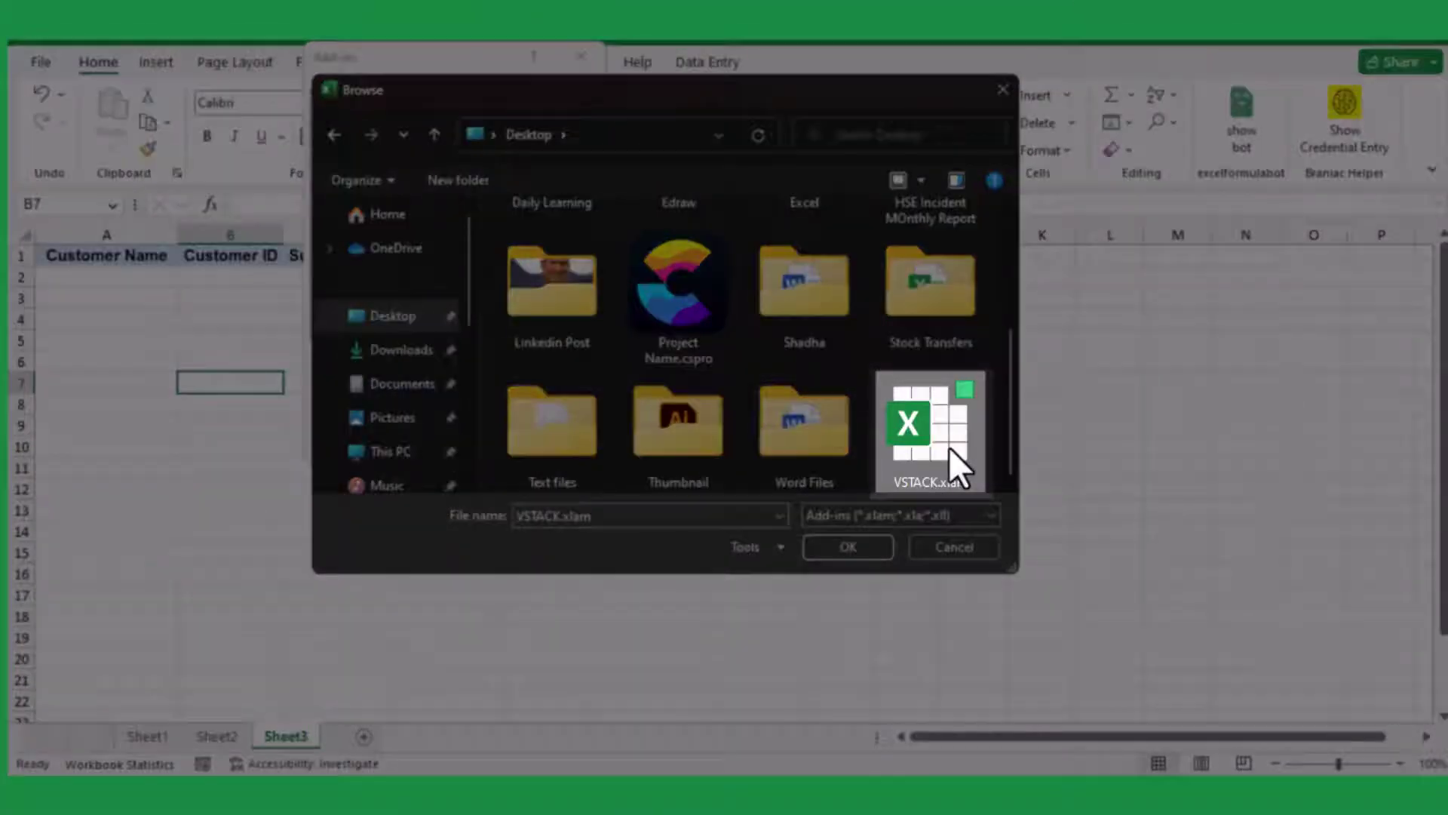
pyautogui.click(865, 549)
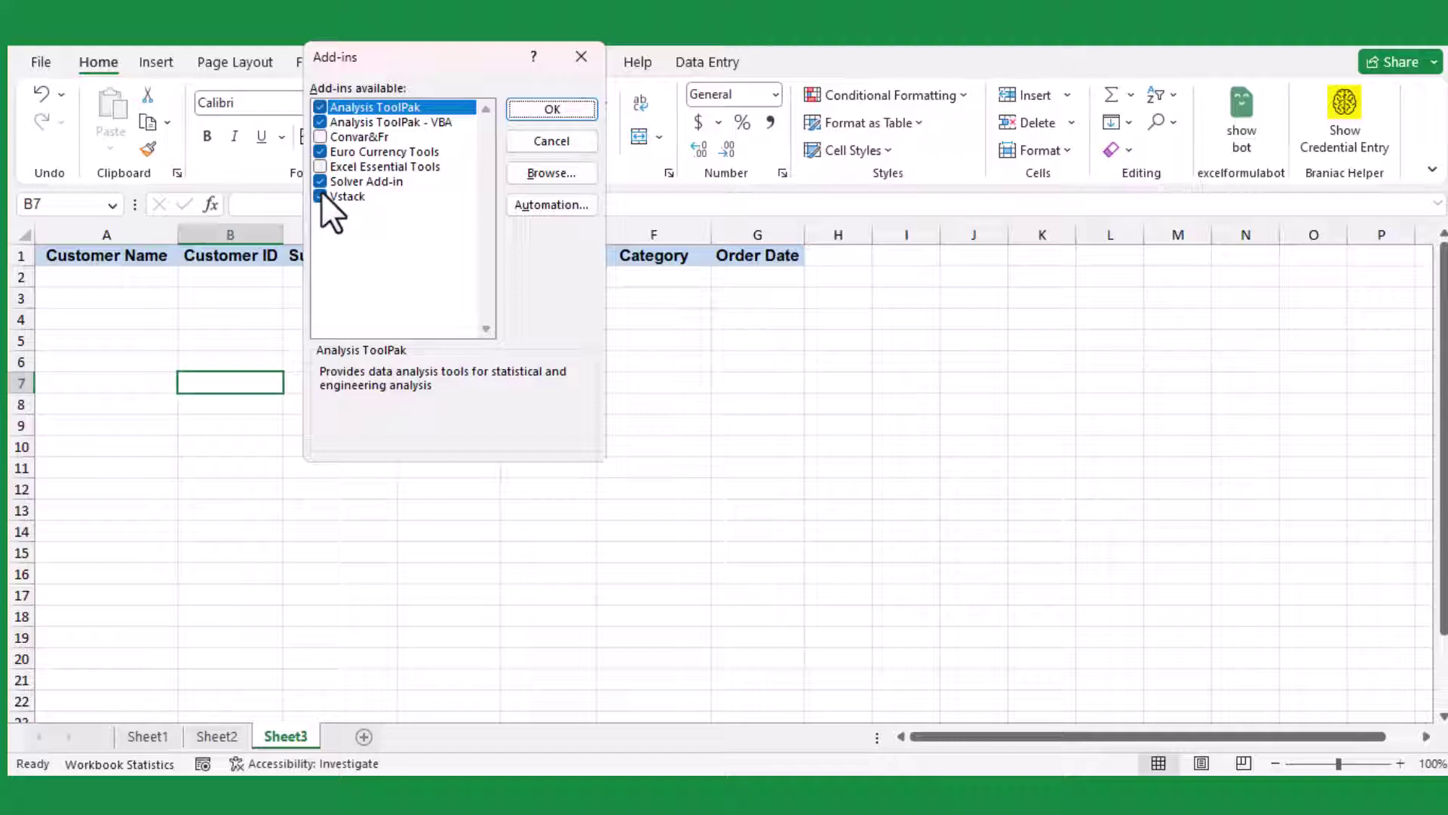
pyautogui.click(546, 113)
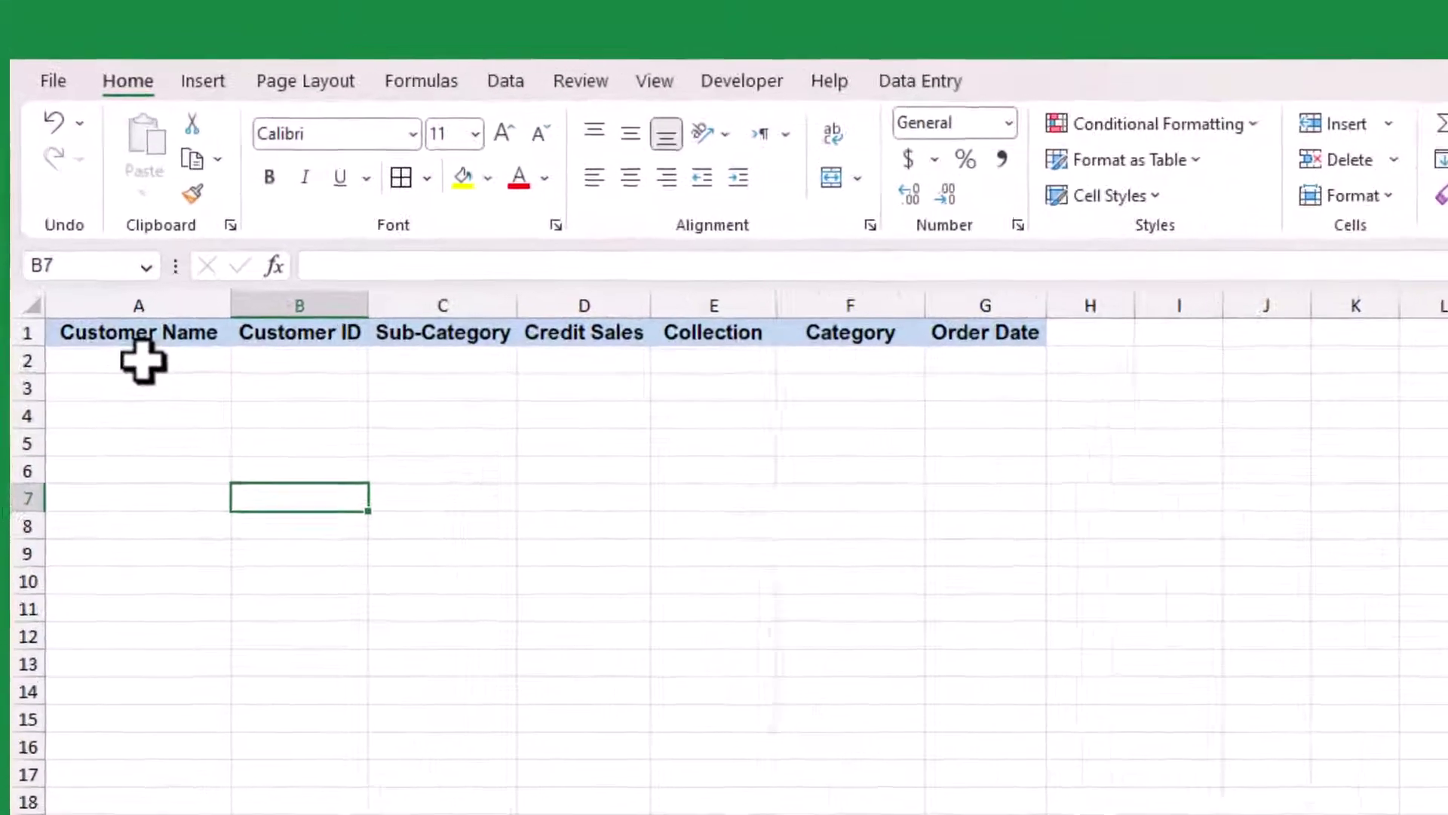
# Build =VSTACK(Sheet1!A2:G14,Sheet2!A2:G13 in Sheet3 cell A2.
pyautogui.click(116, 287)
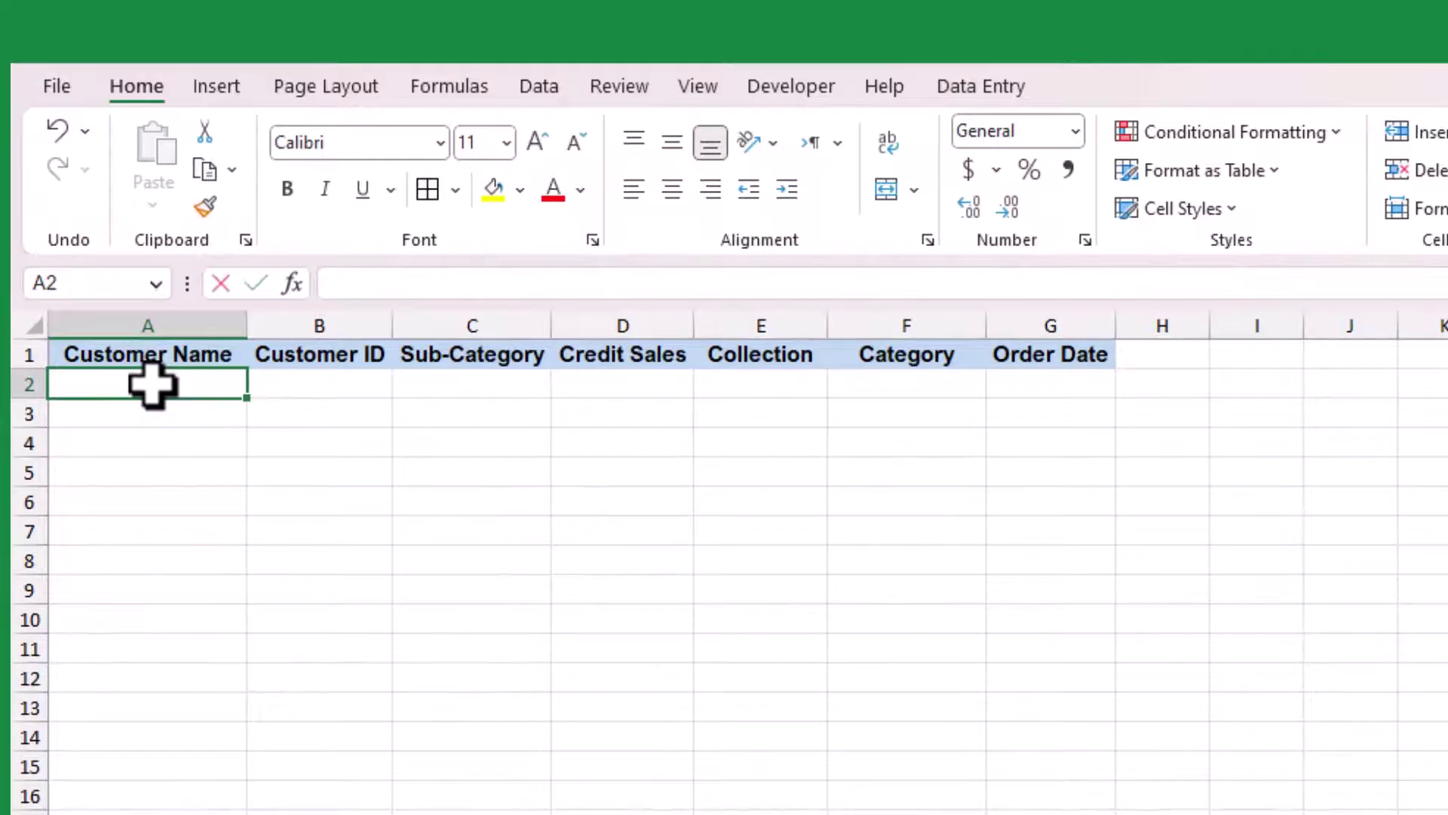
pyautogui.write('=vst')
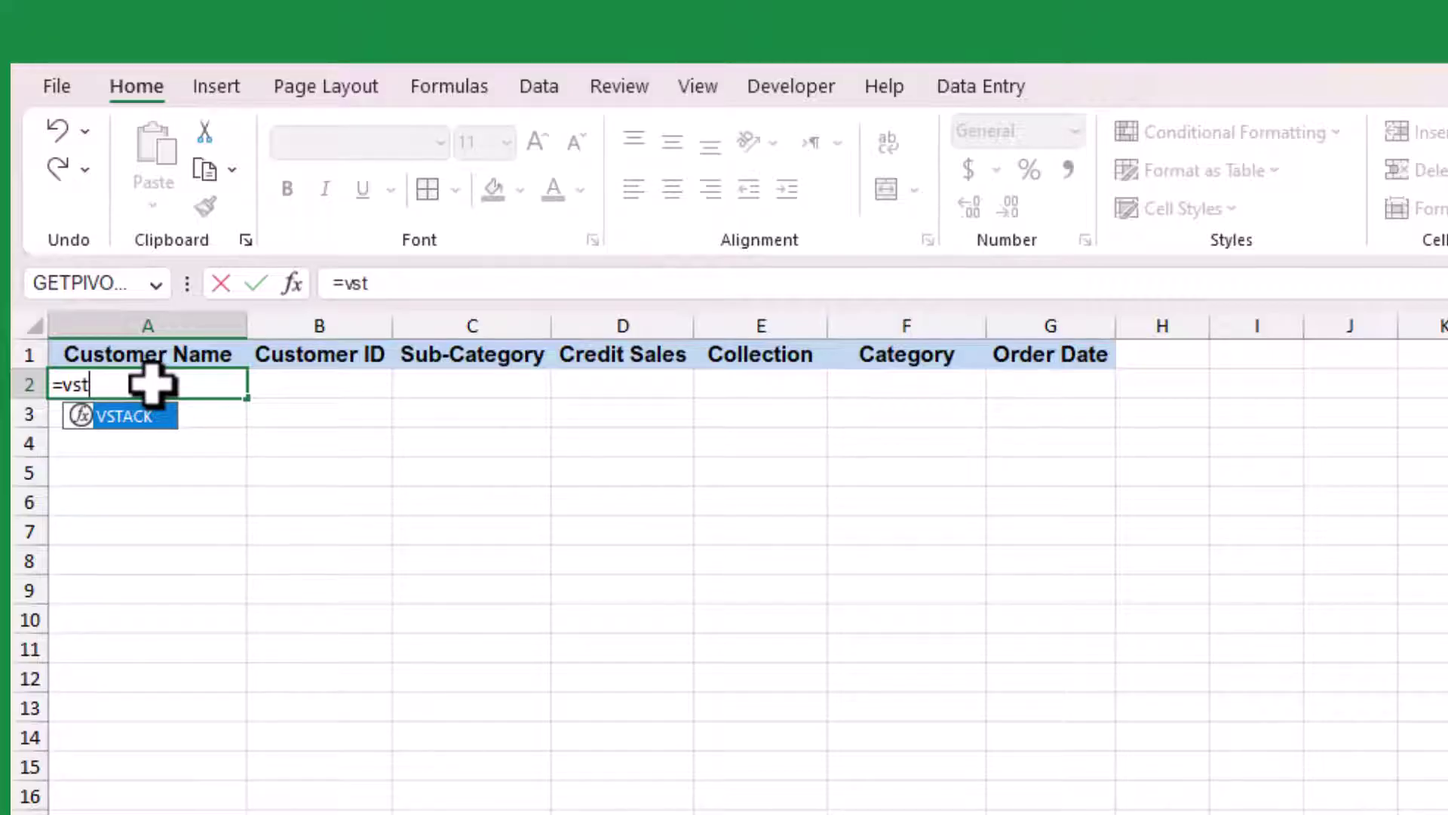
pyautogui.press('Tab')
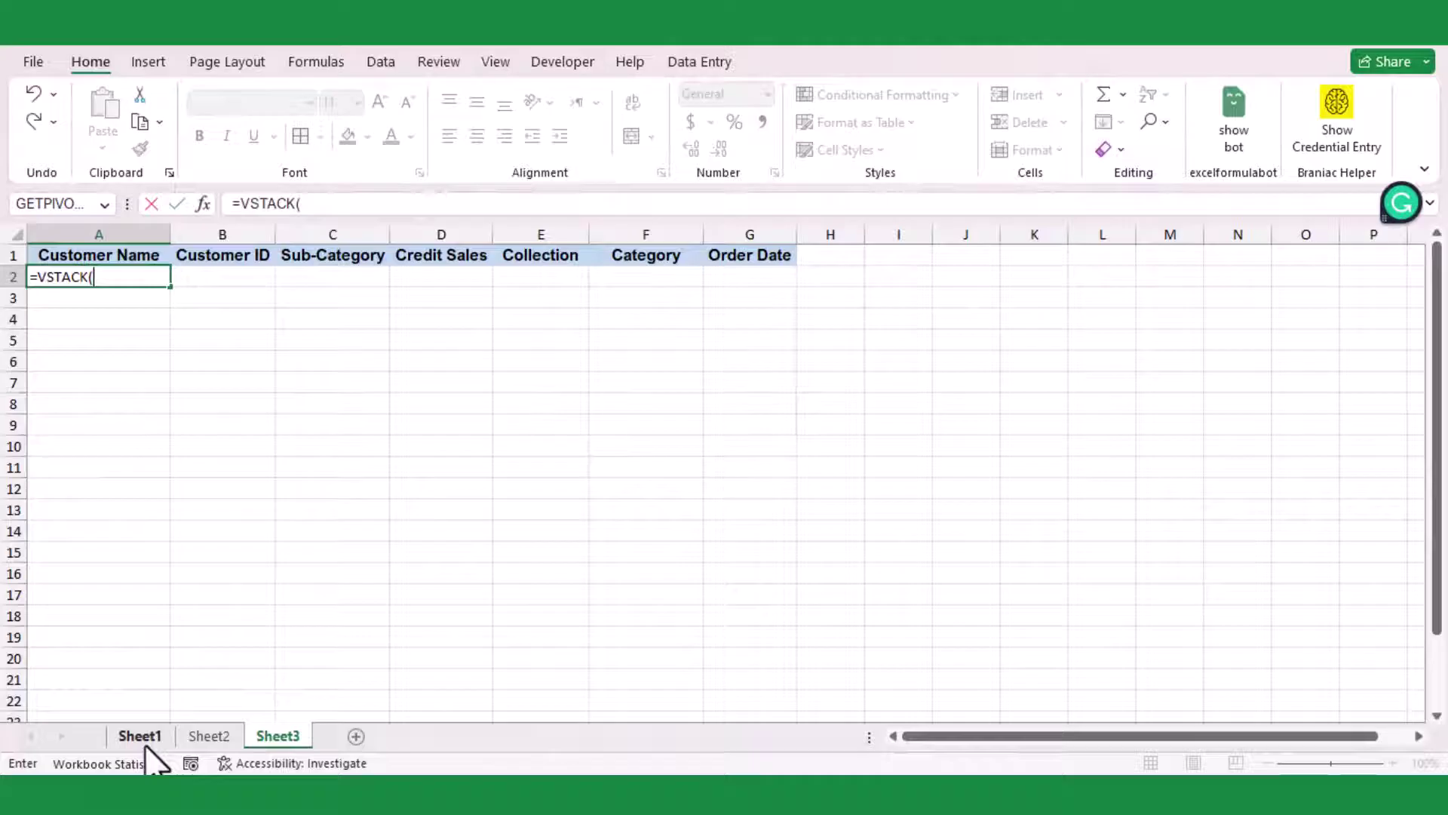
pyautogui.click(143, 739)
pyautogui.click(89, 279)
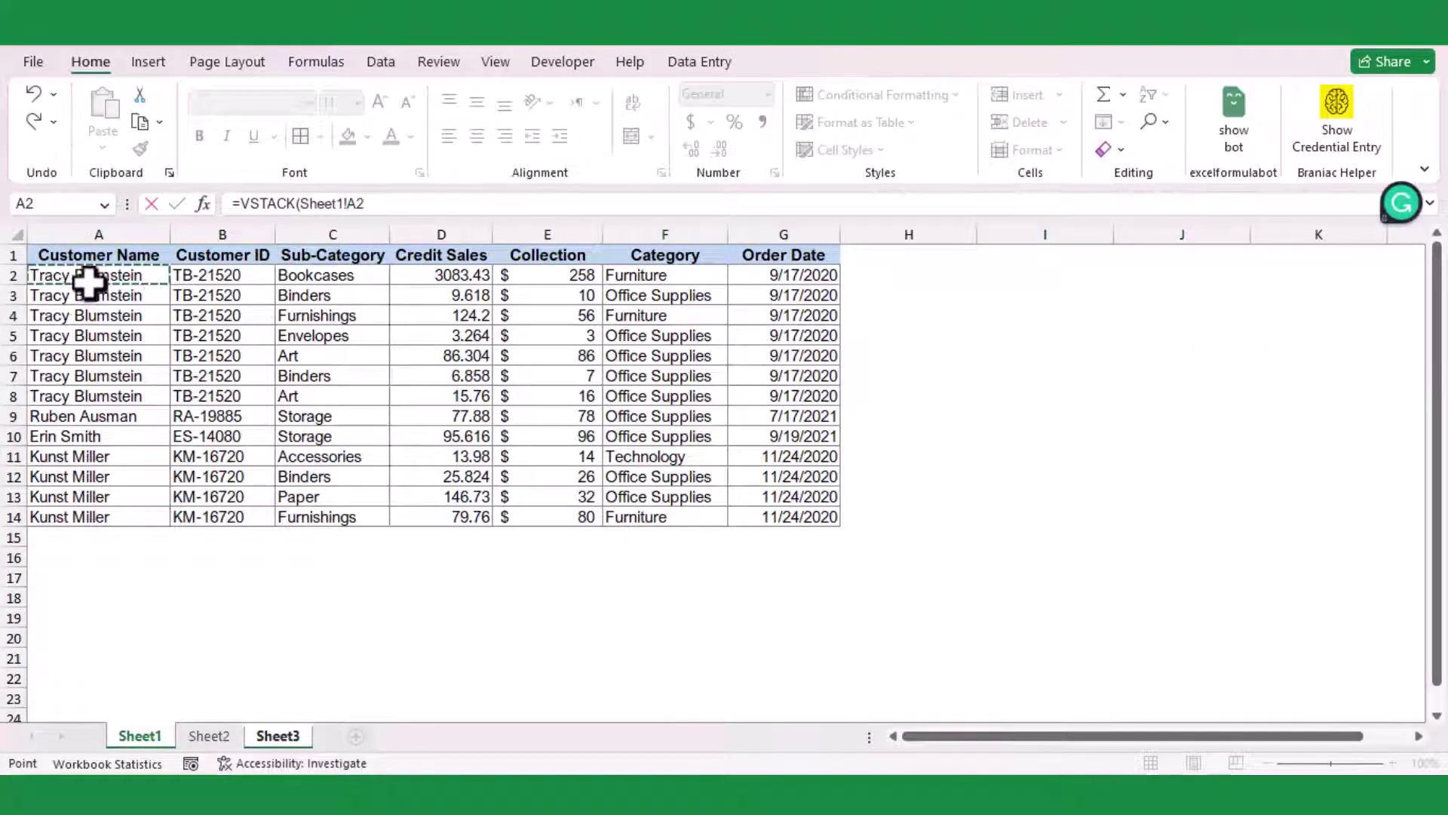
pyautogui.moveTo(89, 279); pyautogui.dragTo(751, 513)
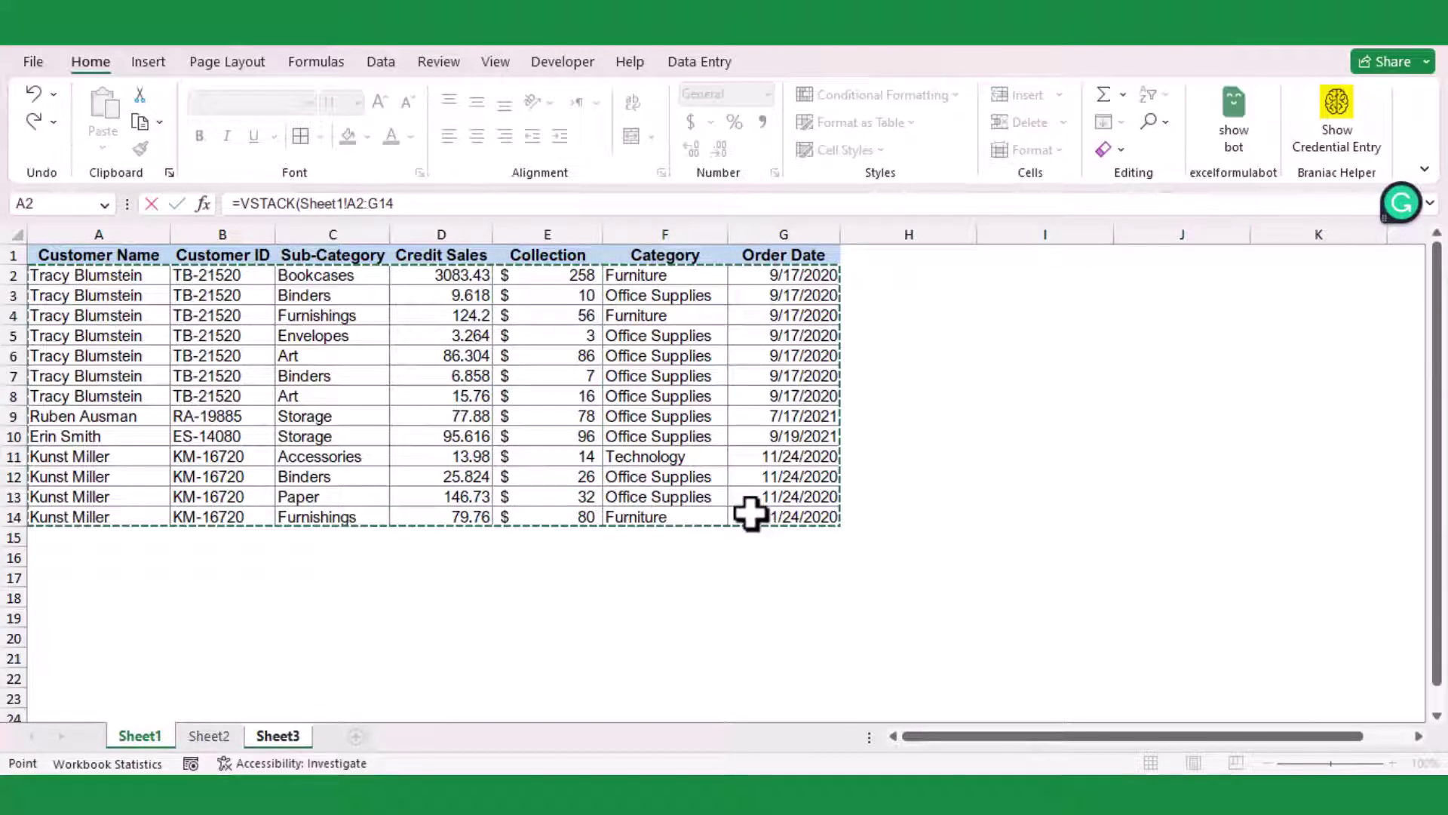
pyautogui.write(',')
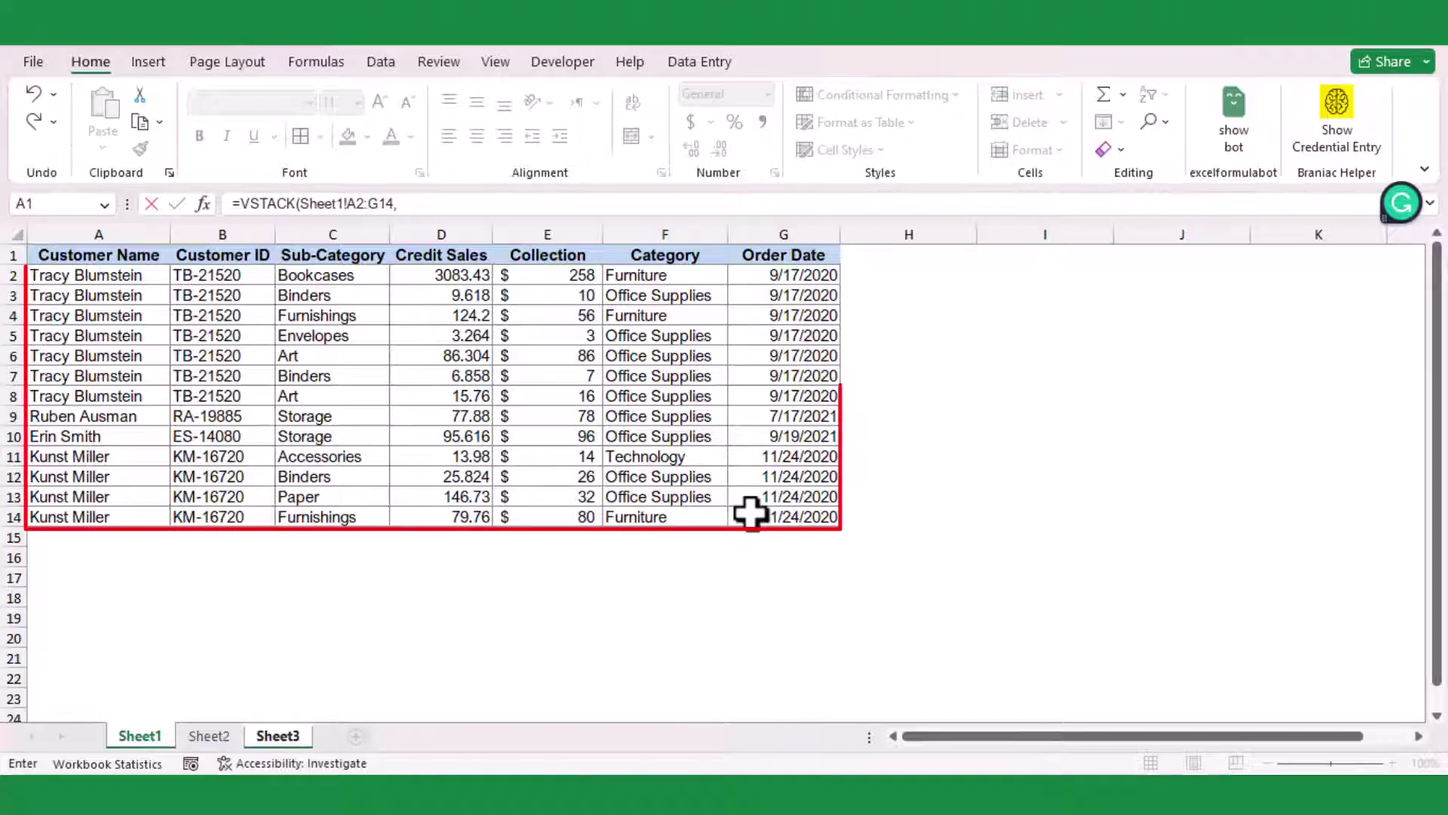
pyautogui.click(219, 739)
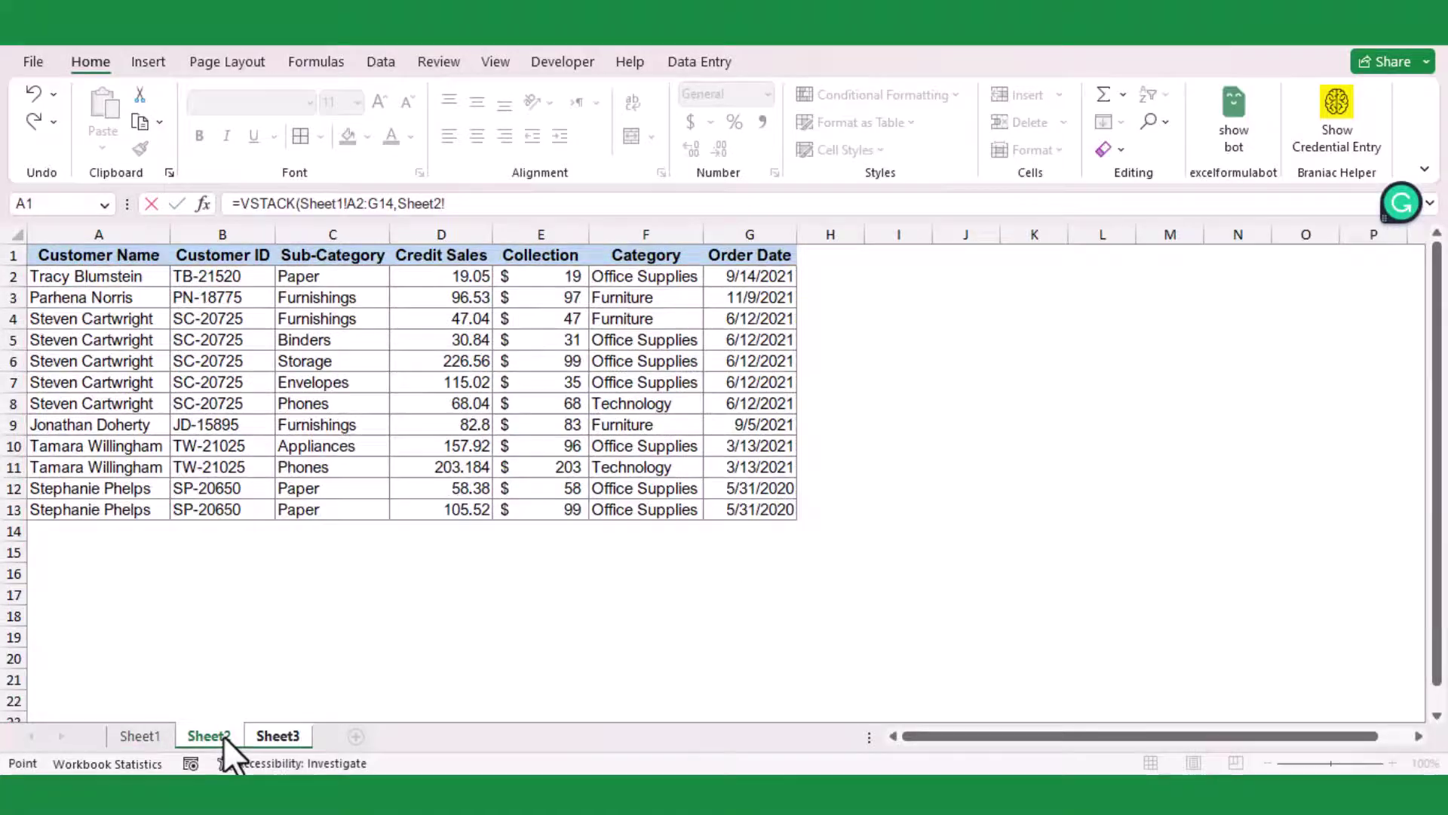
pyautogui.moveTo(70, 278); pyautogui.dragTo(730, 513)
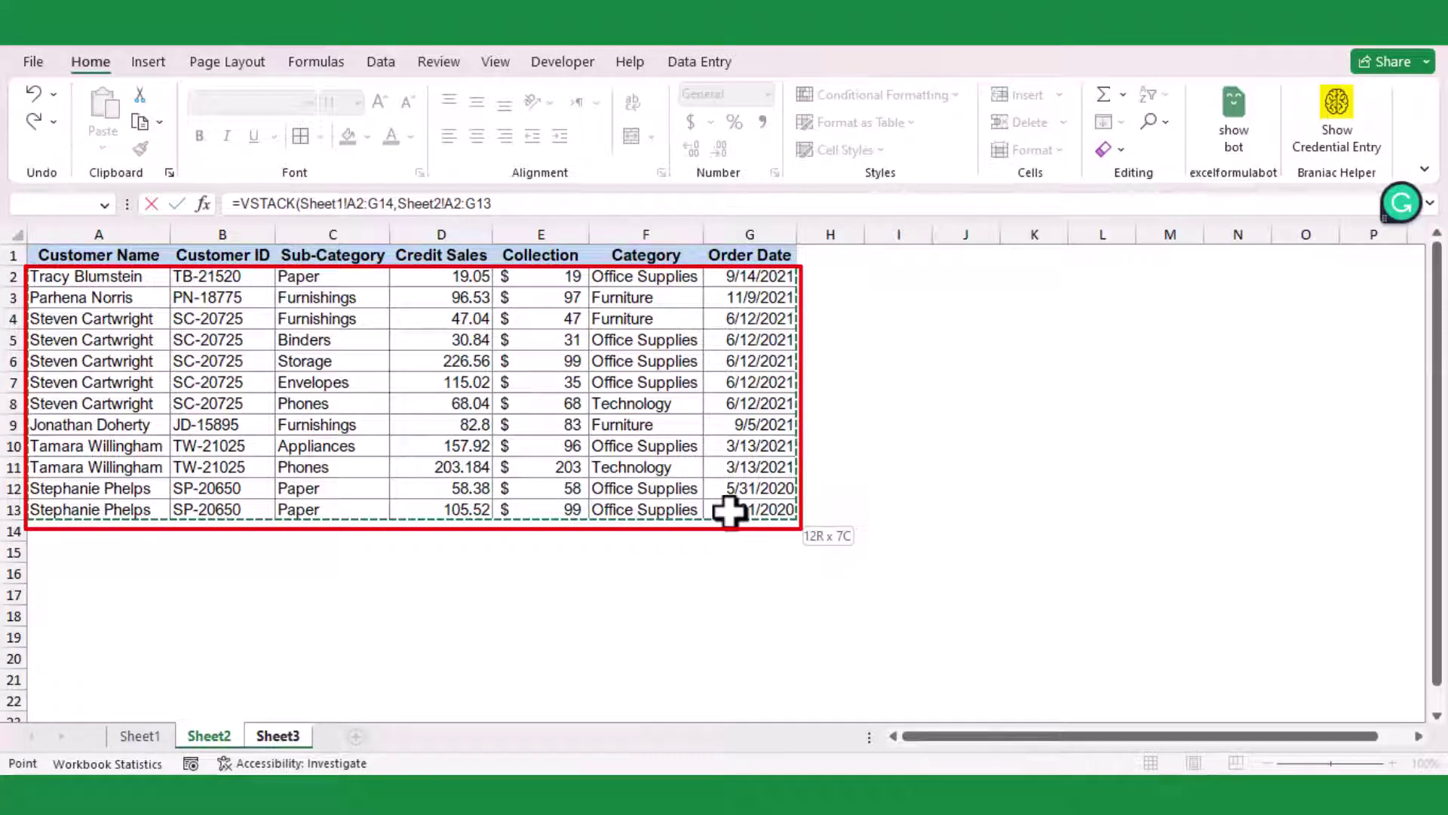
# Commit the VSTACK formula so the stacked rows fill Sheet3 rows 2–26.
pyautogui.moveTo(730, 513); pyautogui.dragTo(730, 511)
pyautogui.press('Return')
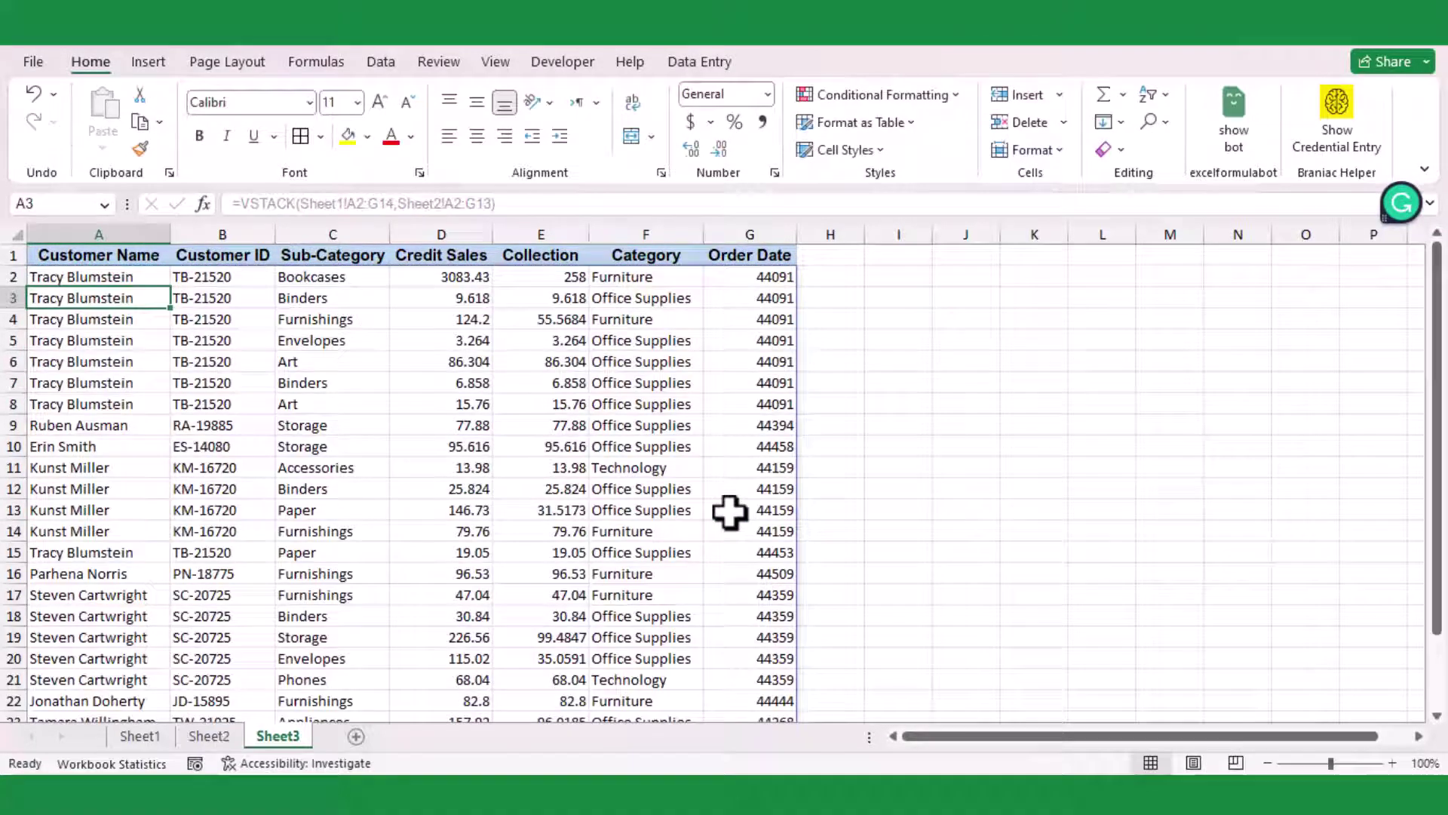
pyautogui.scroll(-2, 872, 520)
pyautogui.scroll(2, 871, 519)
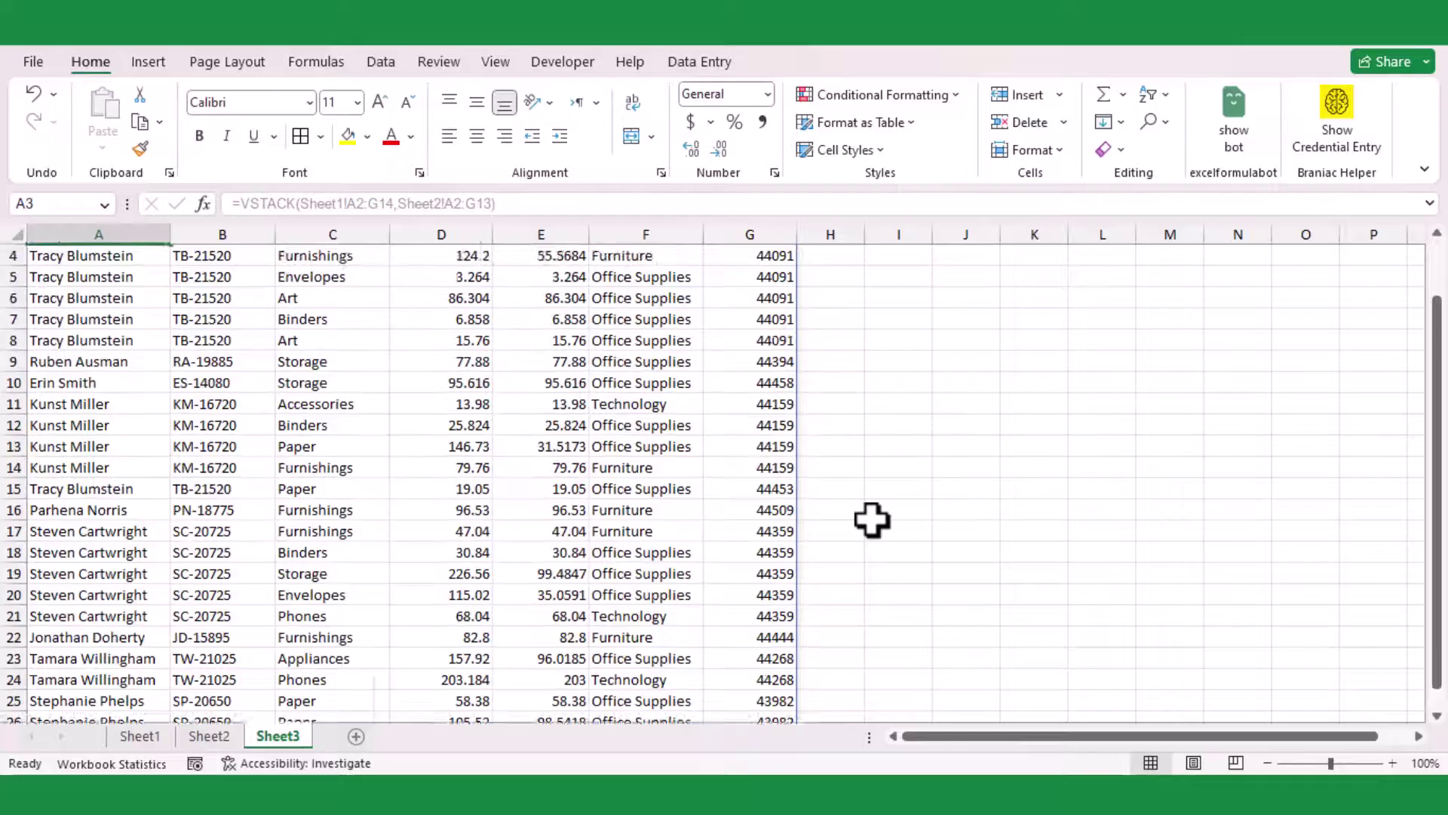
# Format Order Date column G as Short Date and check the formula.
pyautogui.click(754, 234)
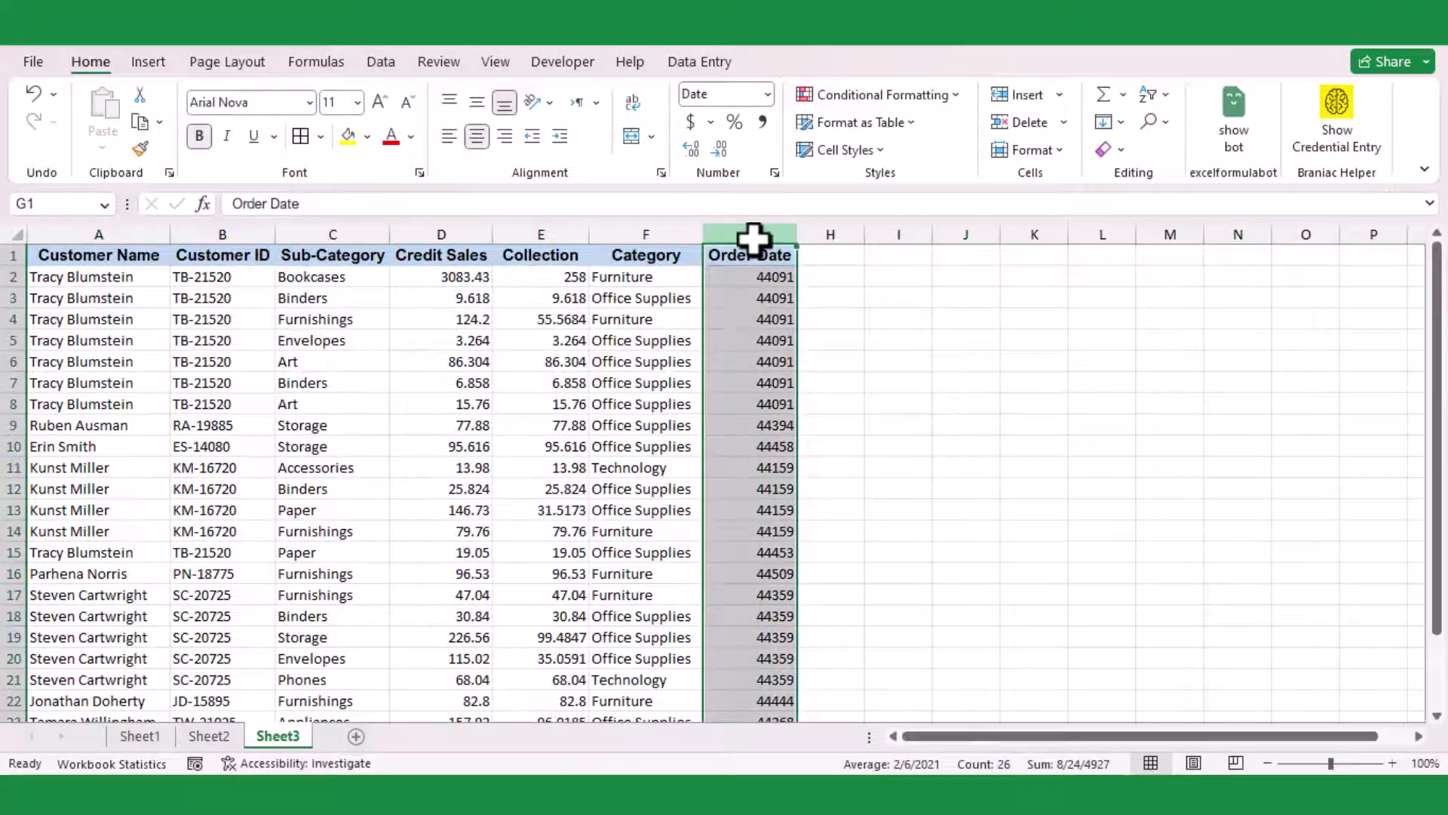
pyautogui.click(762, 86)
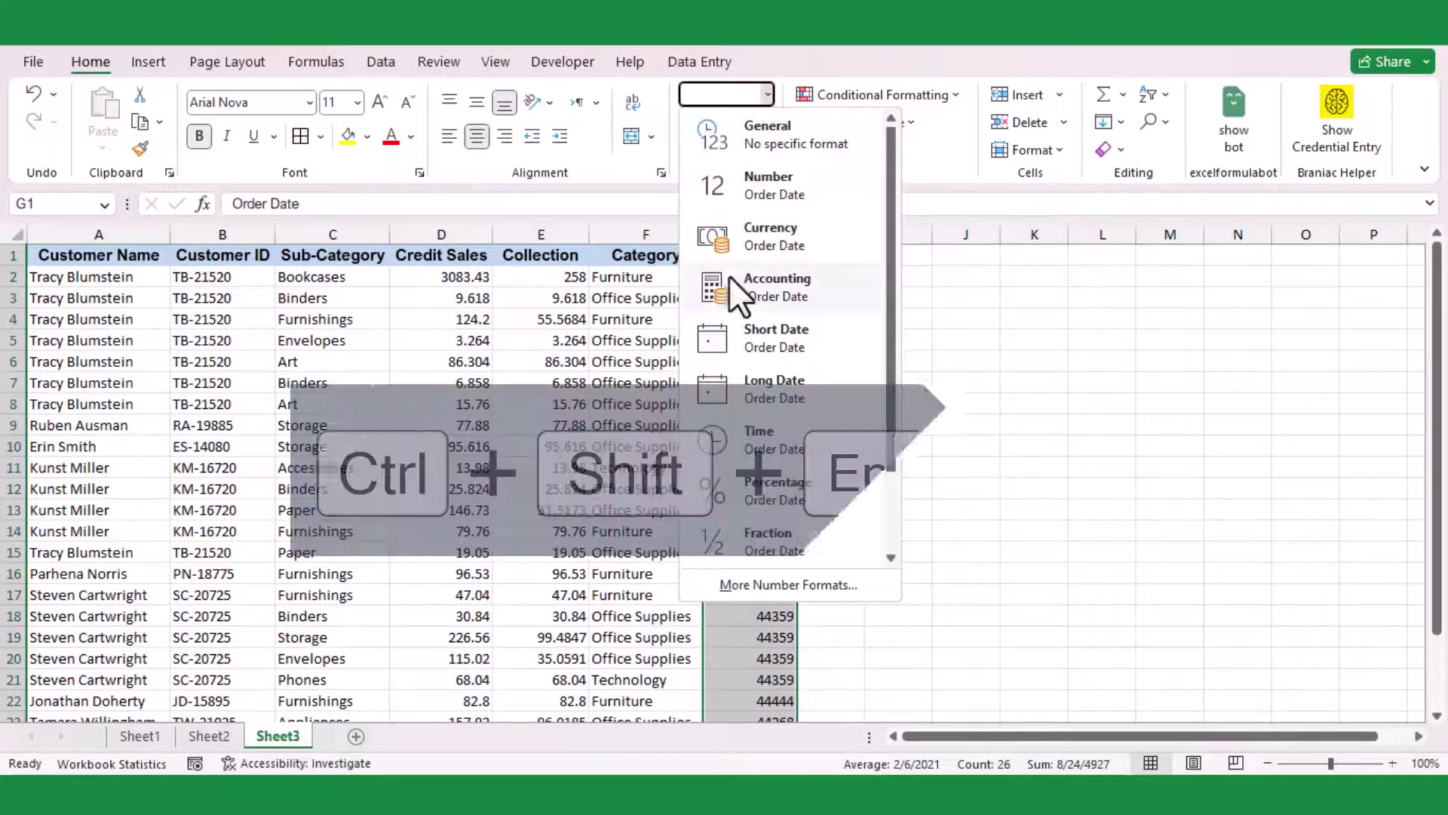
pyautogui.click(739, 345)
pyautogui.click(898, 424)
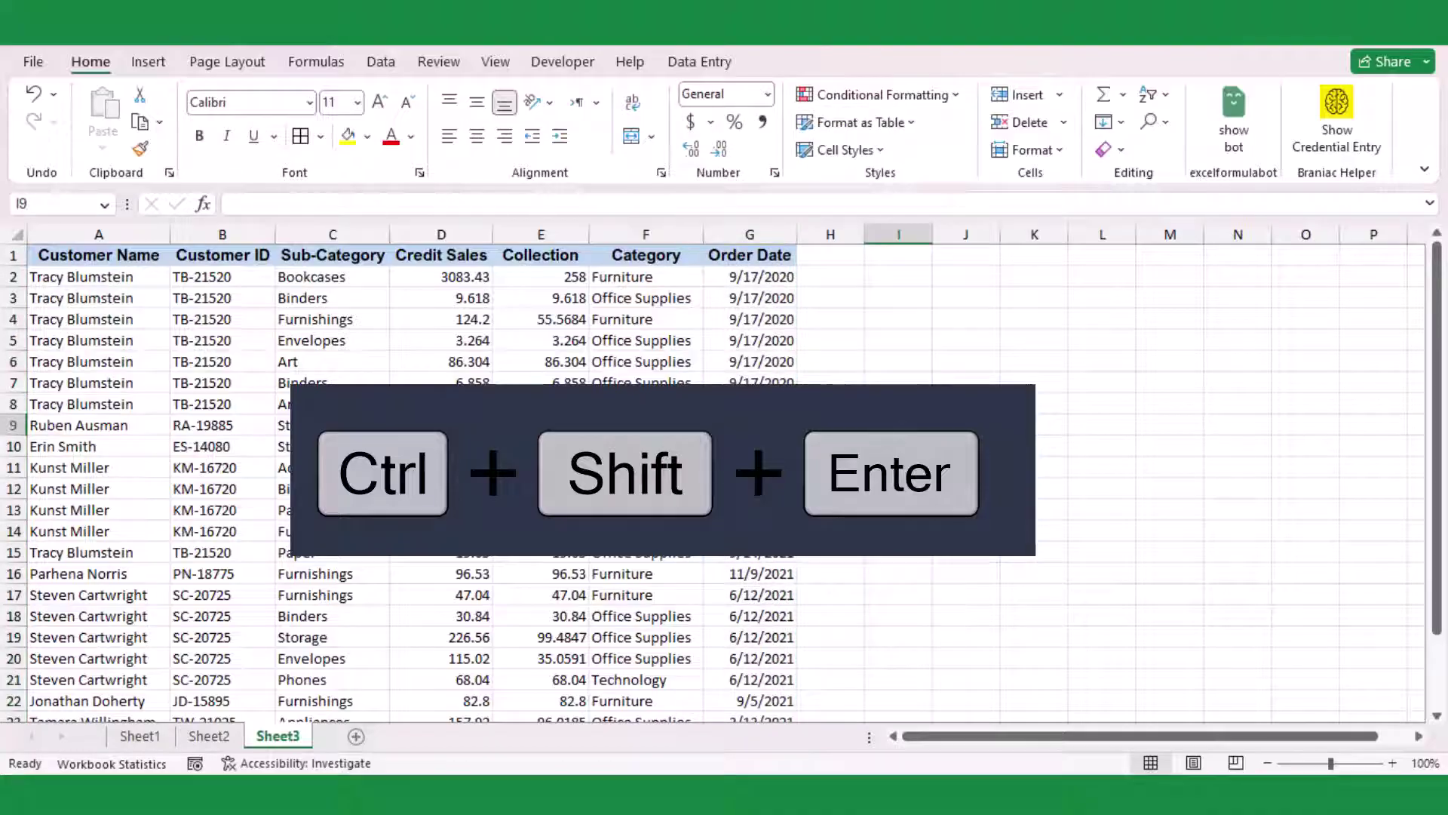
pyautogui.scroll(-3, 763, 617)
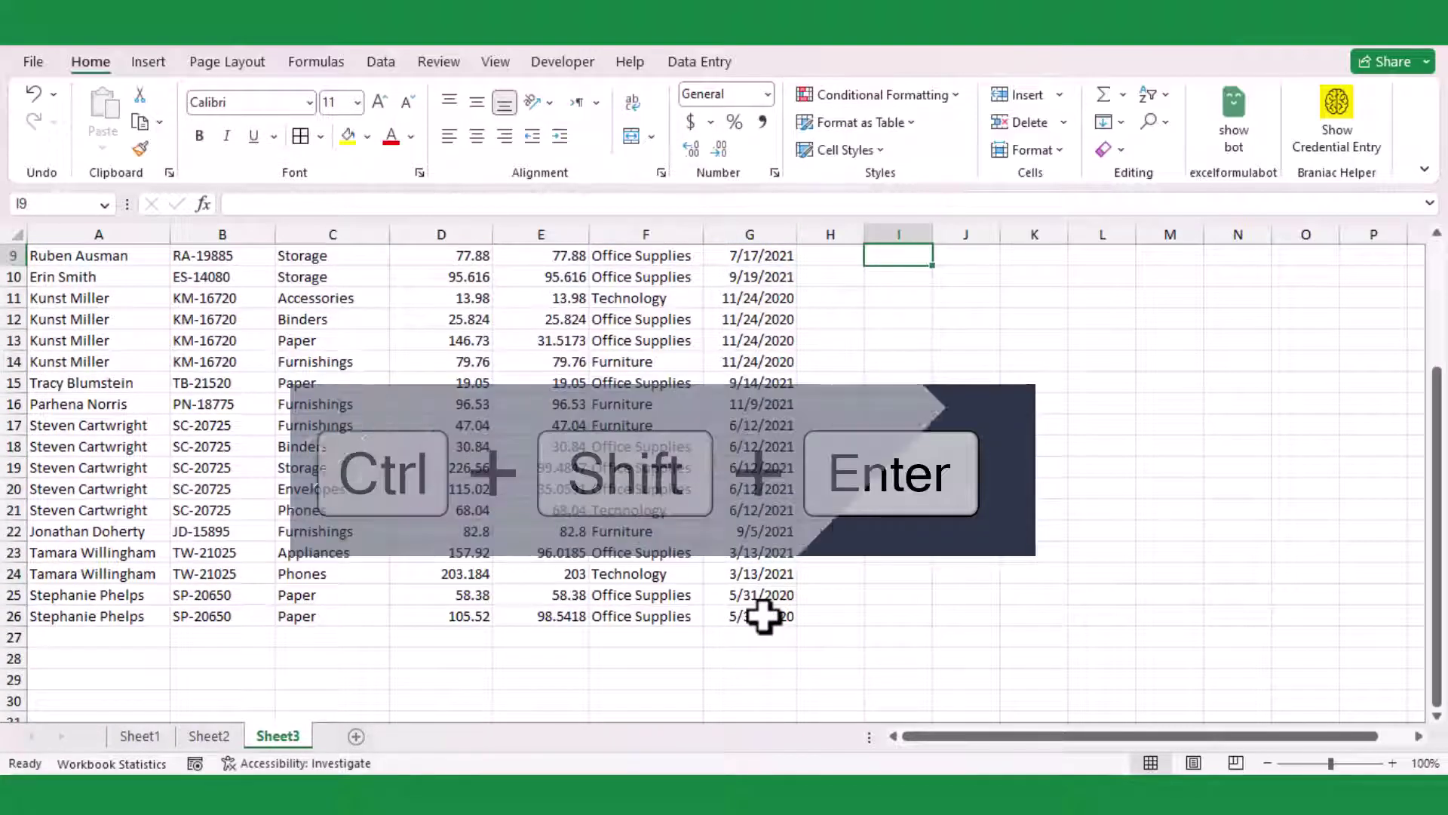
pyautogui.click(498, 573)
pyautogui.scroll(3, 498, 573)
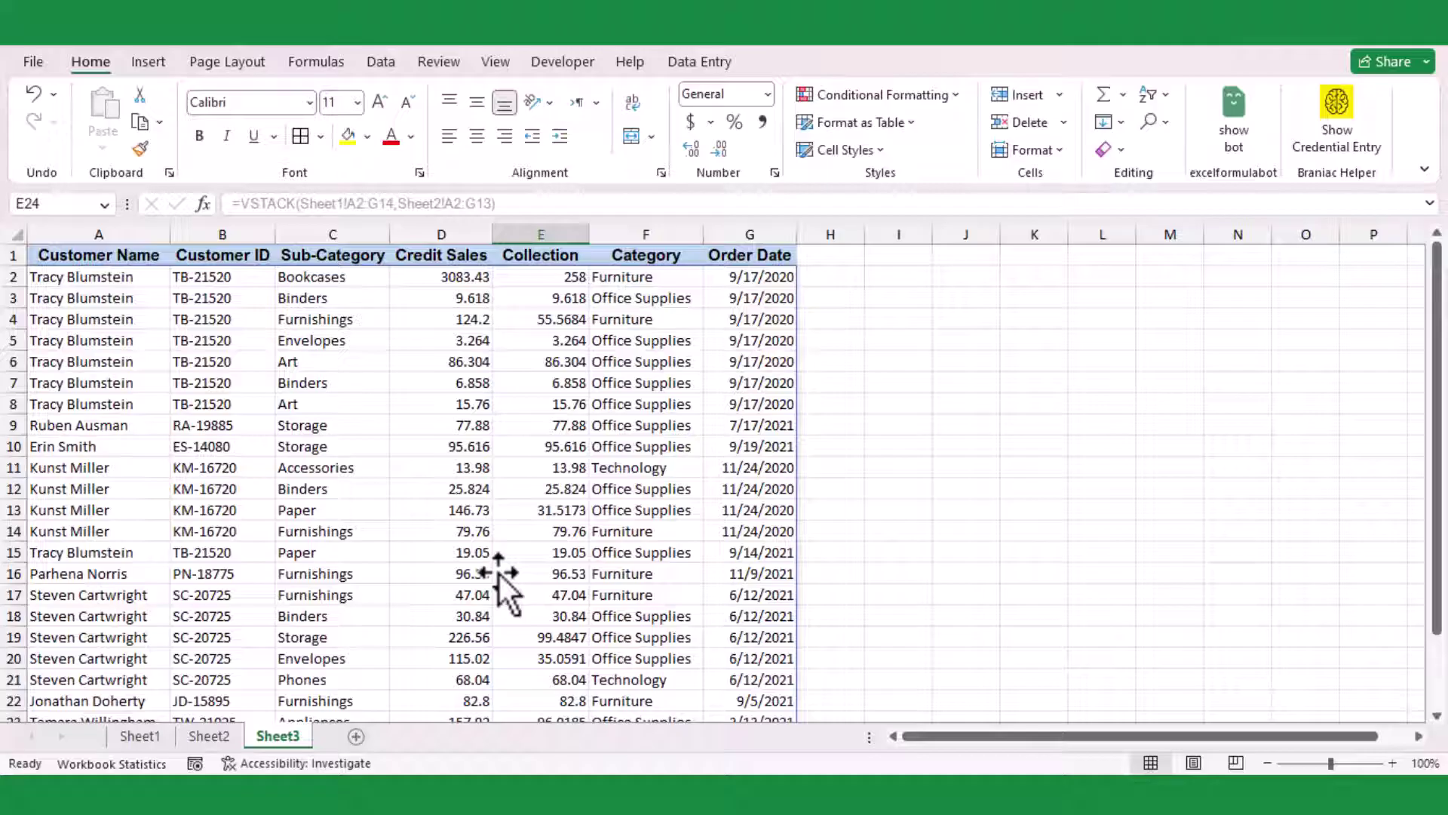